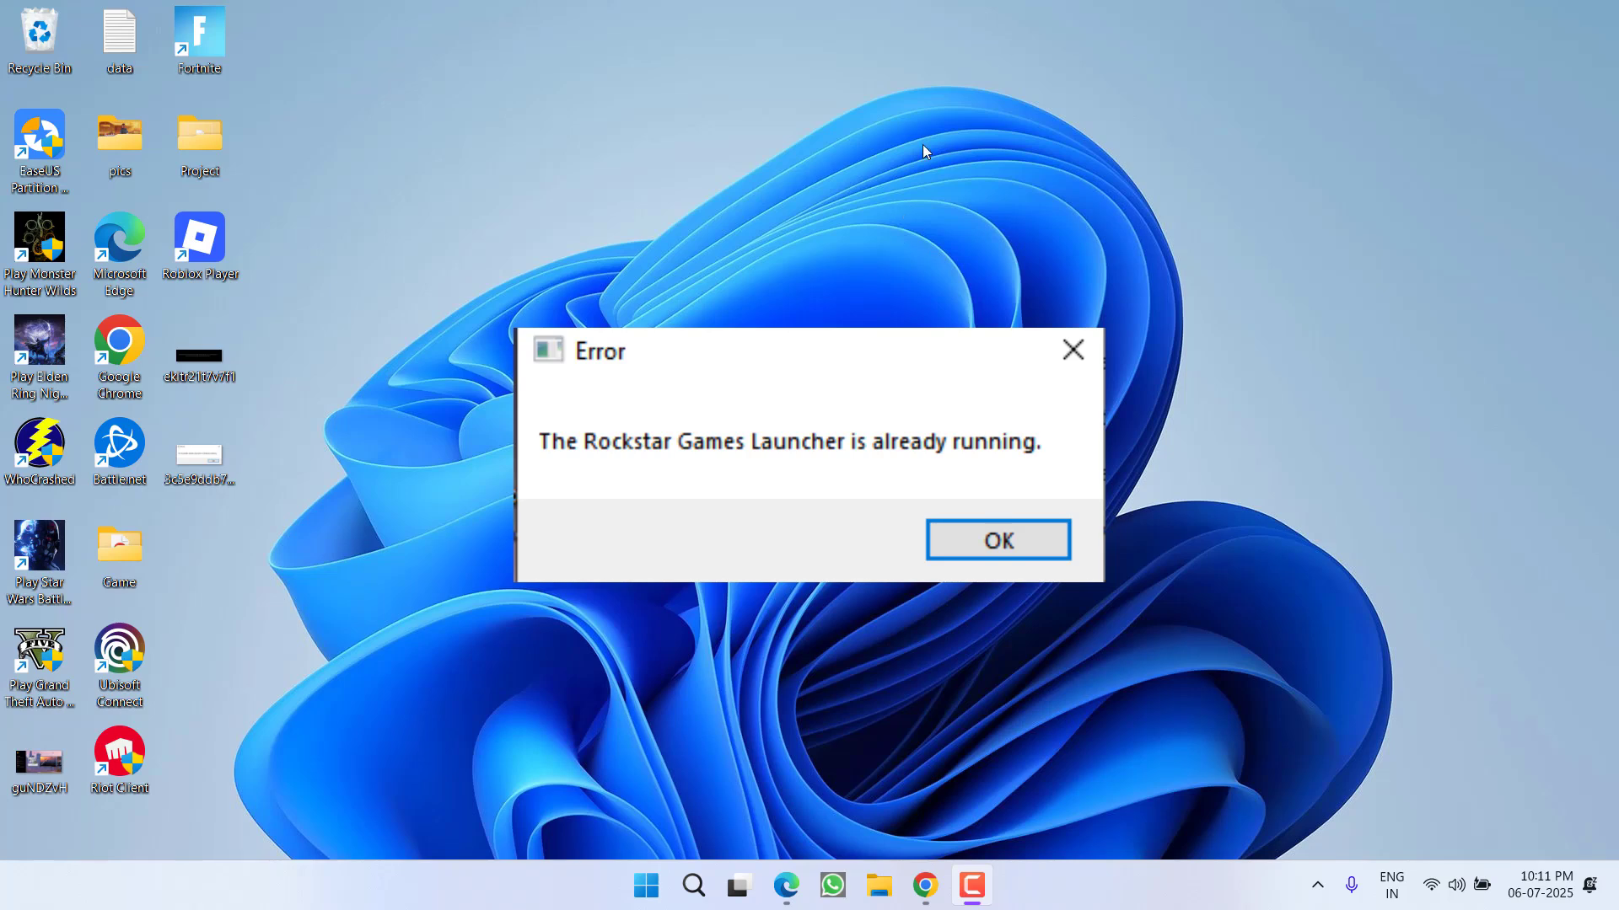
Switch to Steam, show the game library and start adding a non-Steam game to it
click(1317, 885)
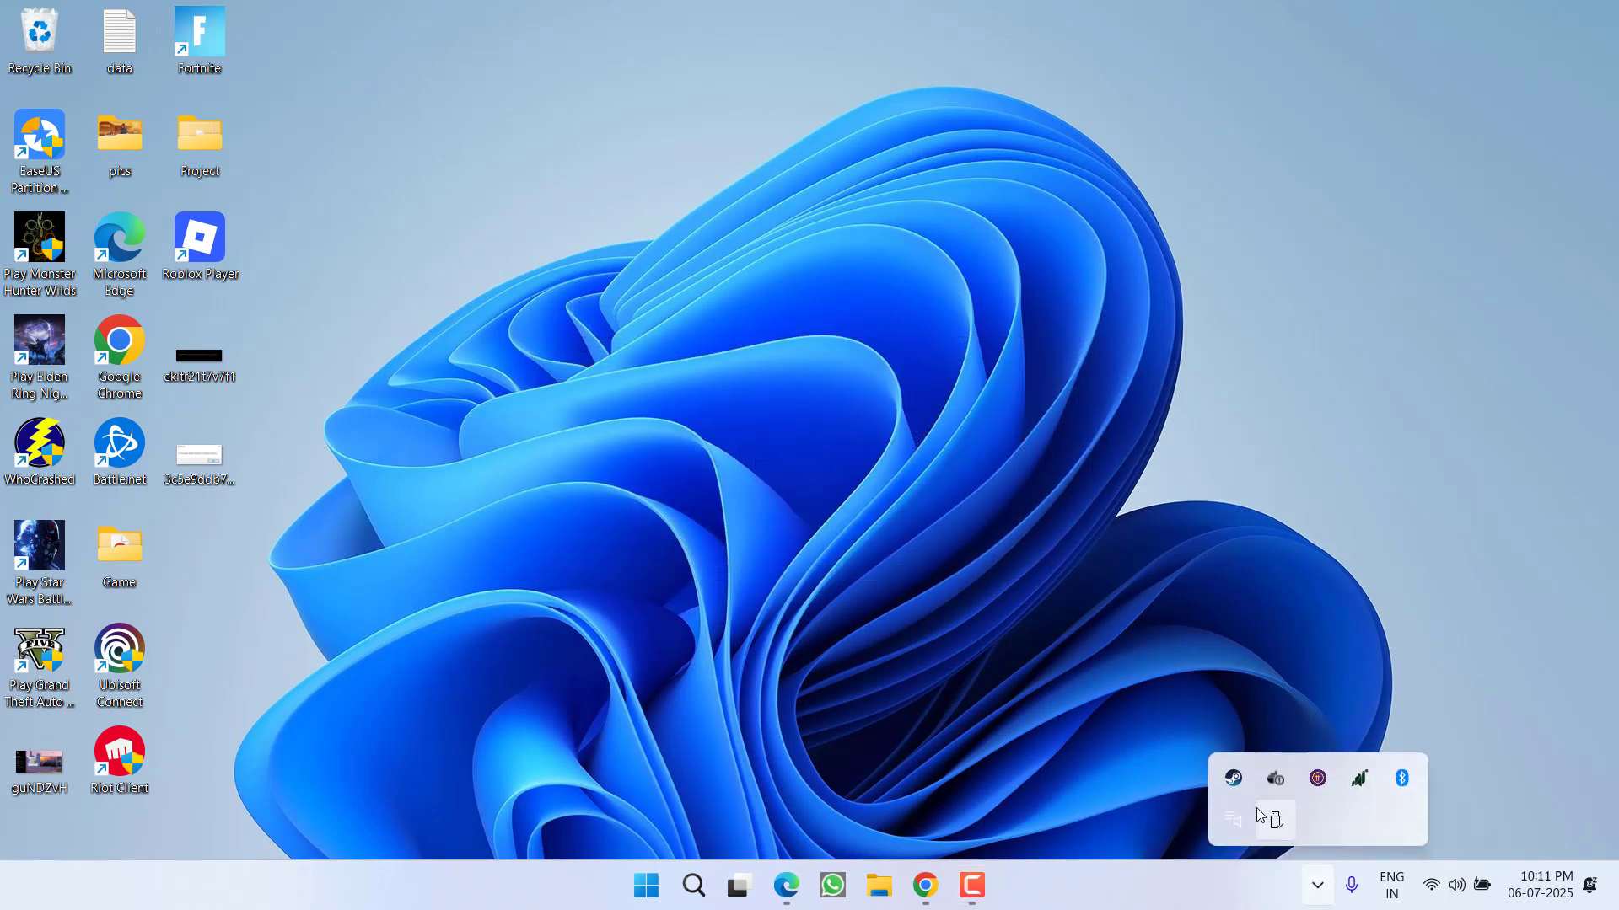
click(1234, 781)
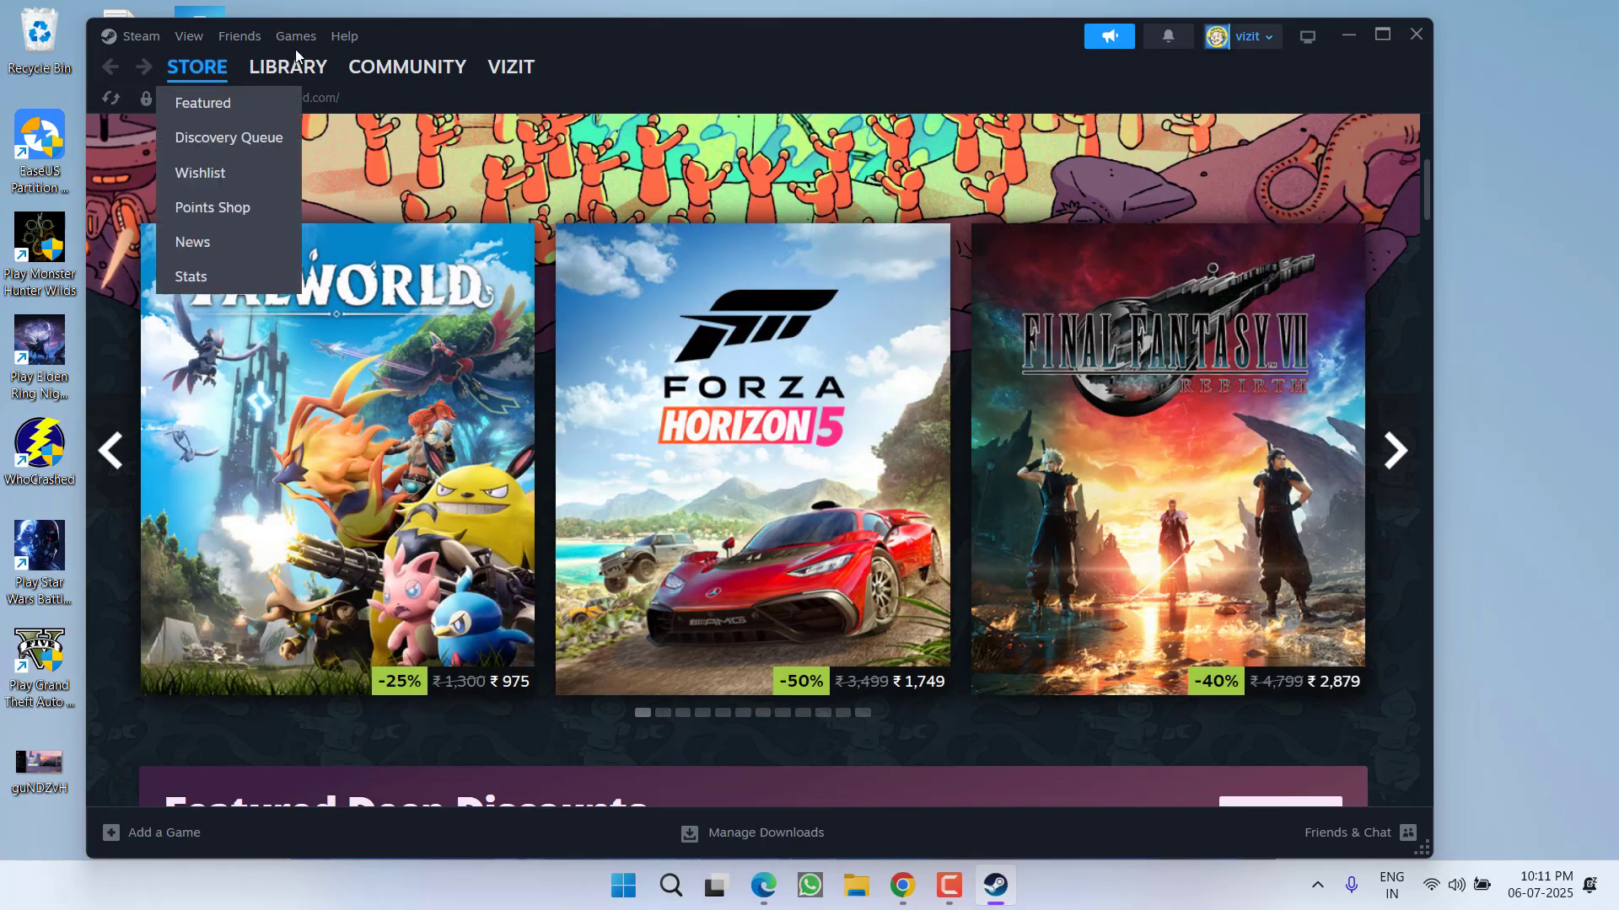
click(288, 67)
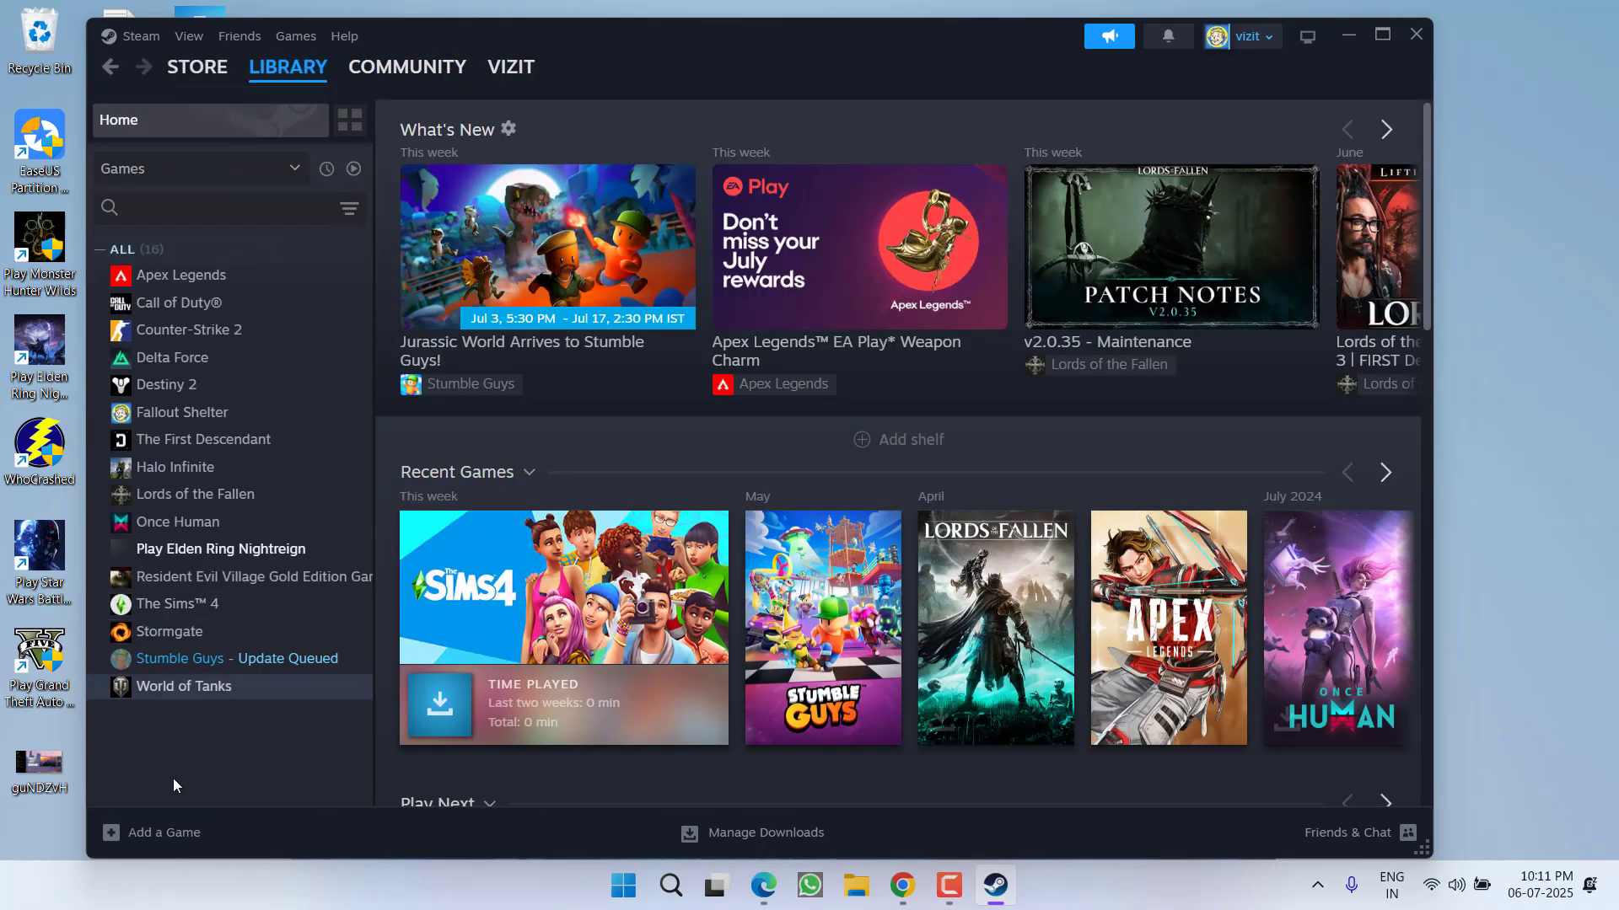
click(169, 843)
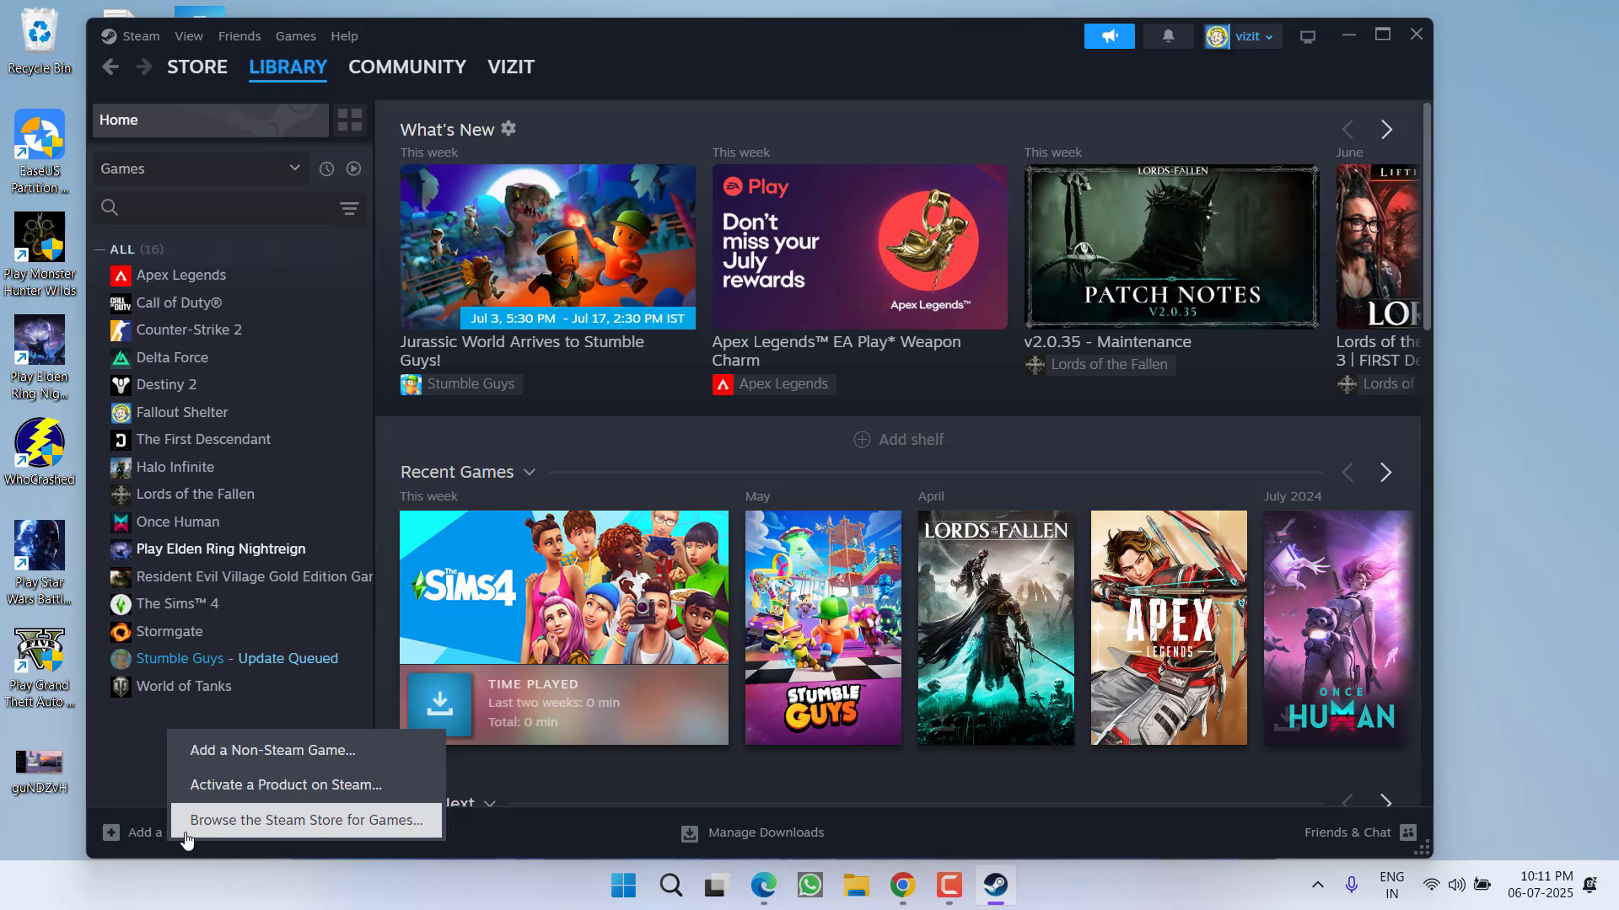
click(312, 753)
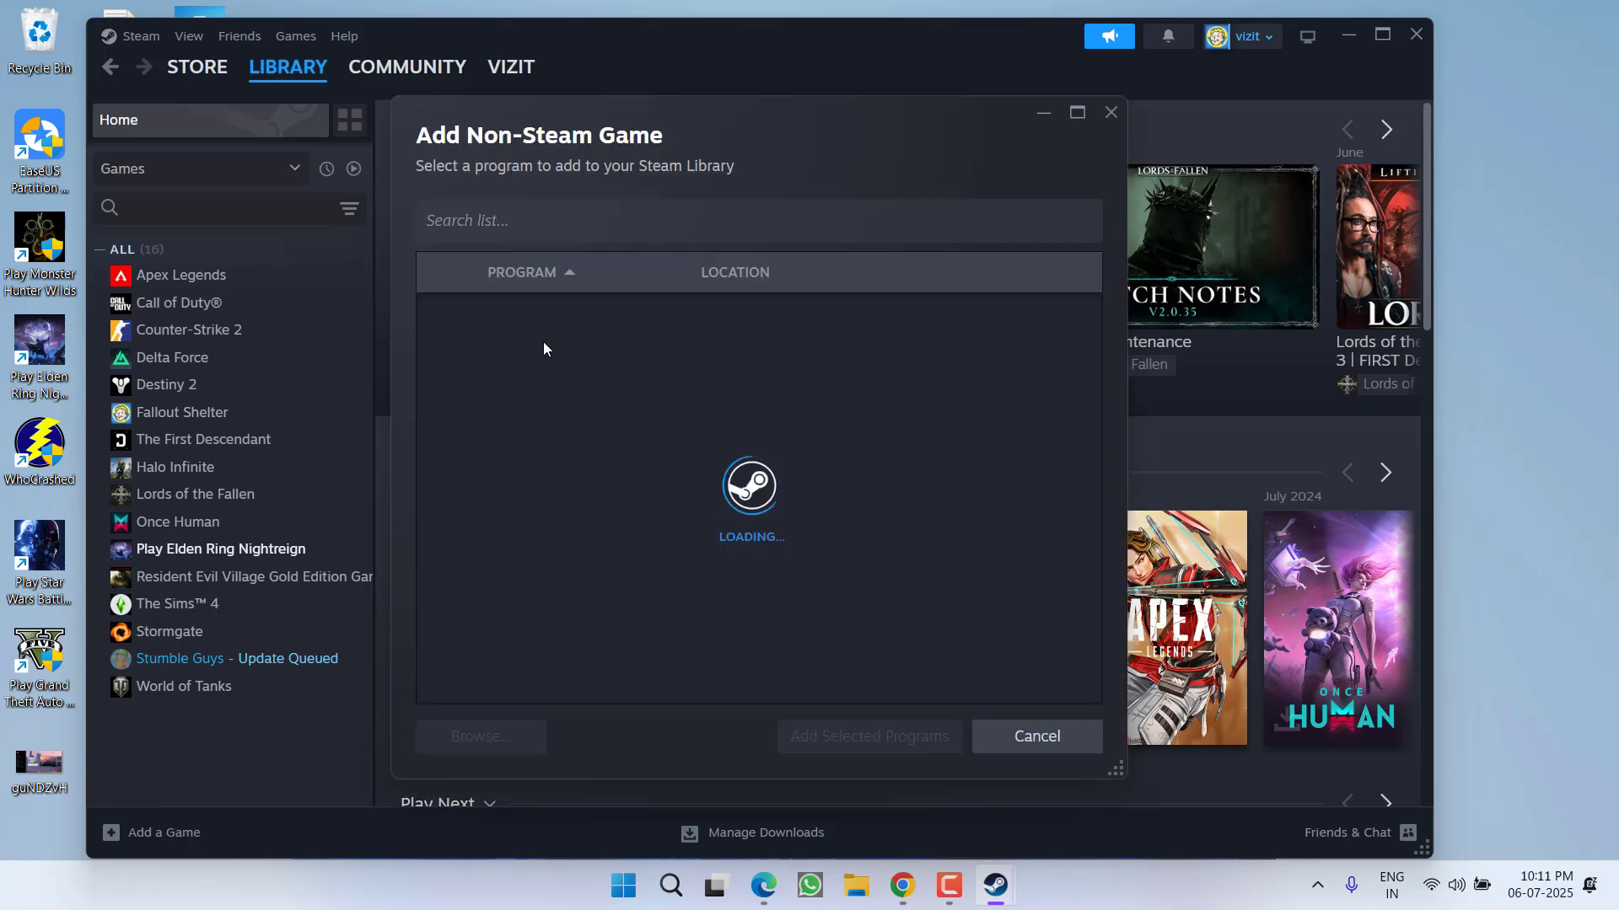
Browse to Program Files > Rockstar Games > Launcher on the Windows (C:) drive and choose the Launcher application as the program to add
click(497, 740)
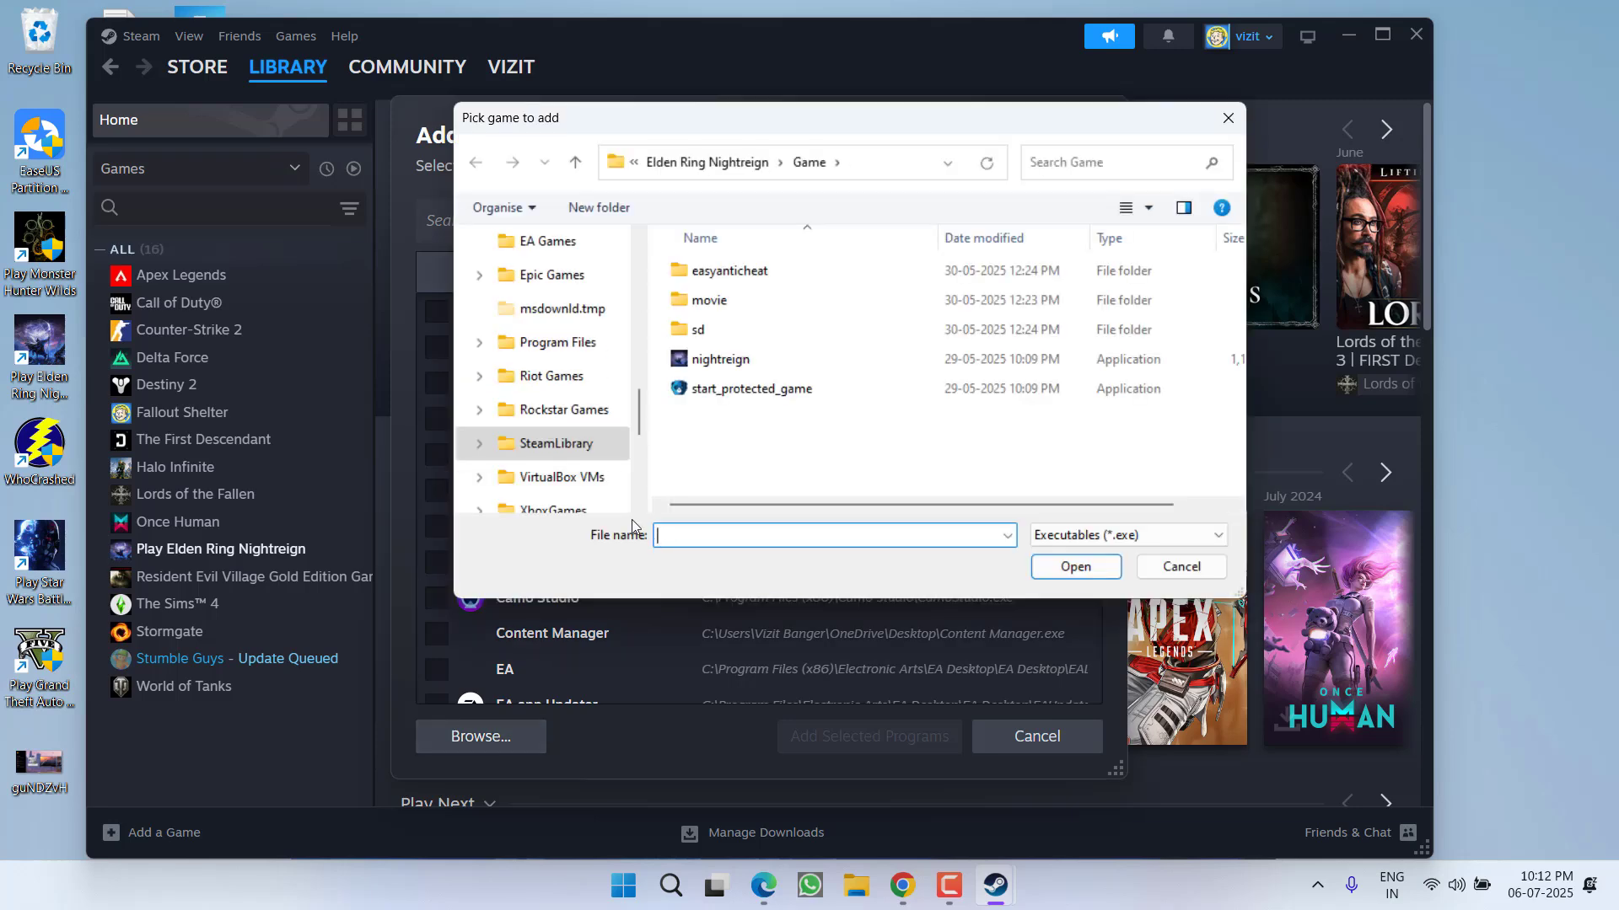
scroll(556, 405, up, 8)
scroll(555, 406, down, 5)
click(522, 409)
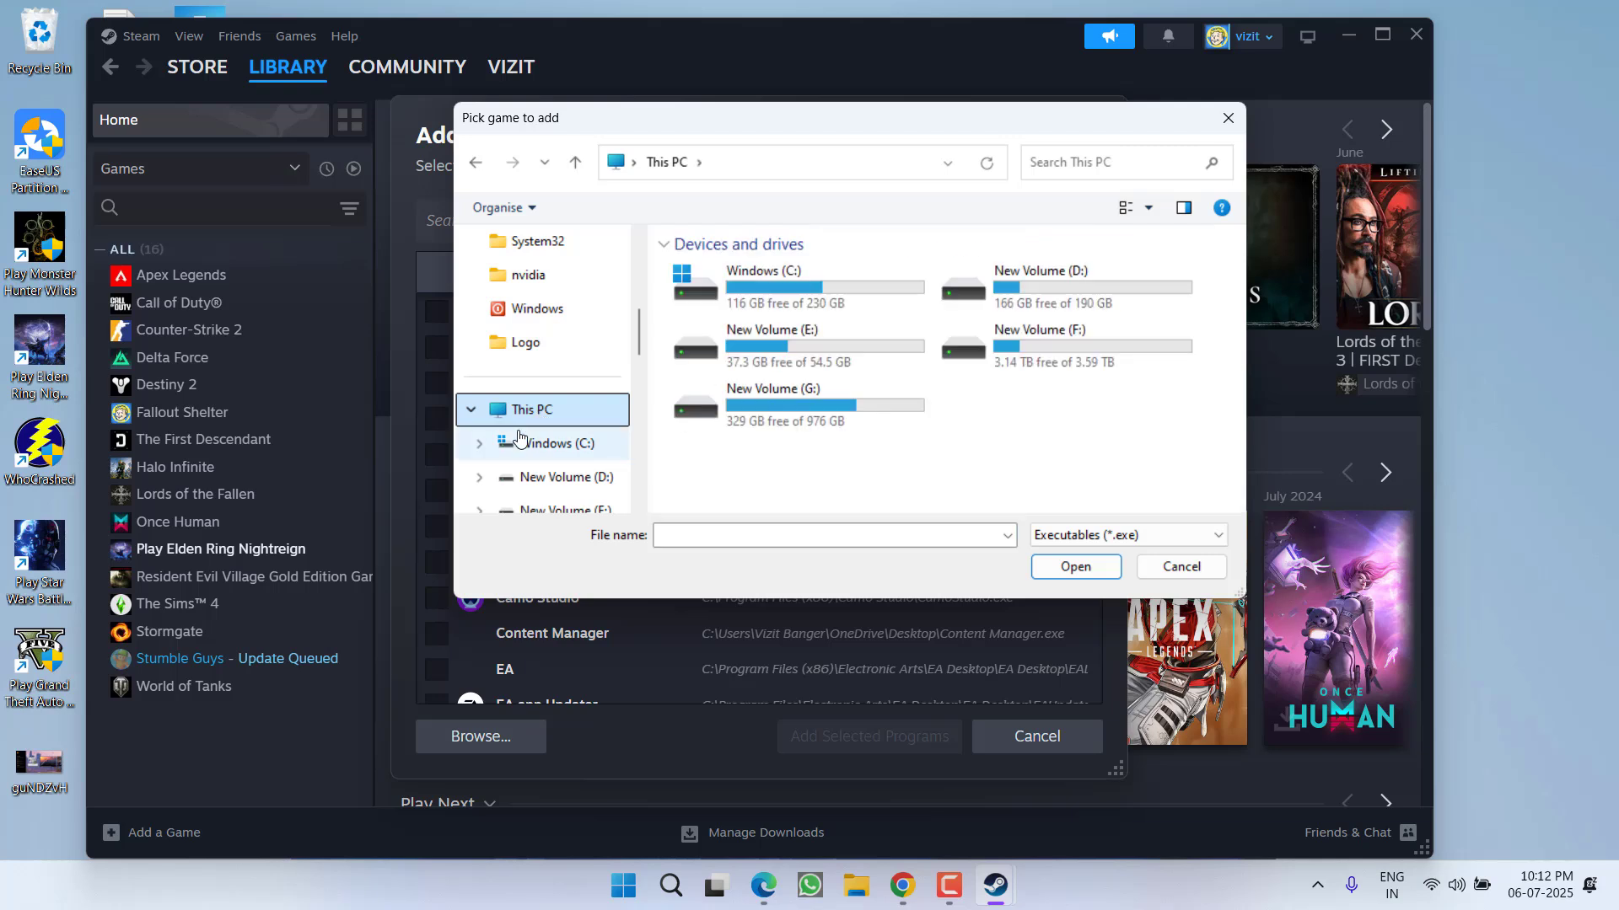
click(820, 296)
double_click(820, 296)
scroll(801, 321, down, 3)
click(721, 304)
double_click(721, 296)
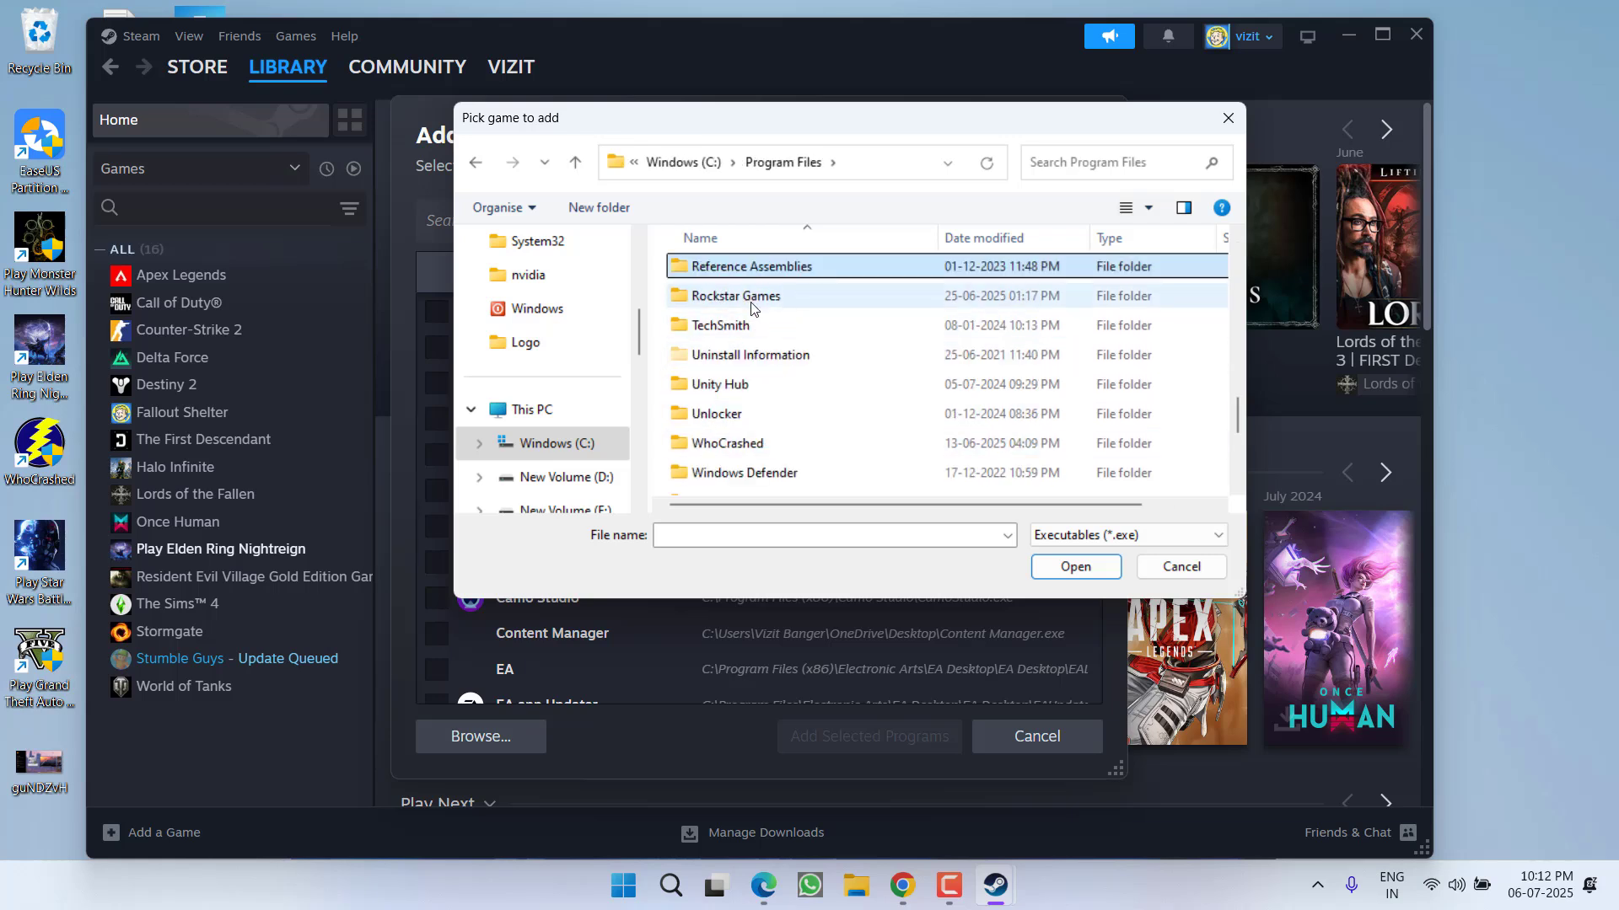
double_click(751, 302)
double_click(723, 278)
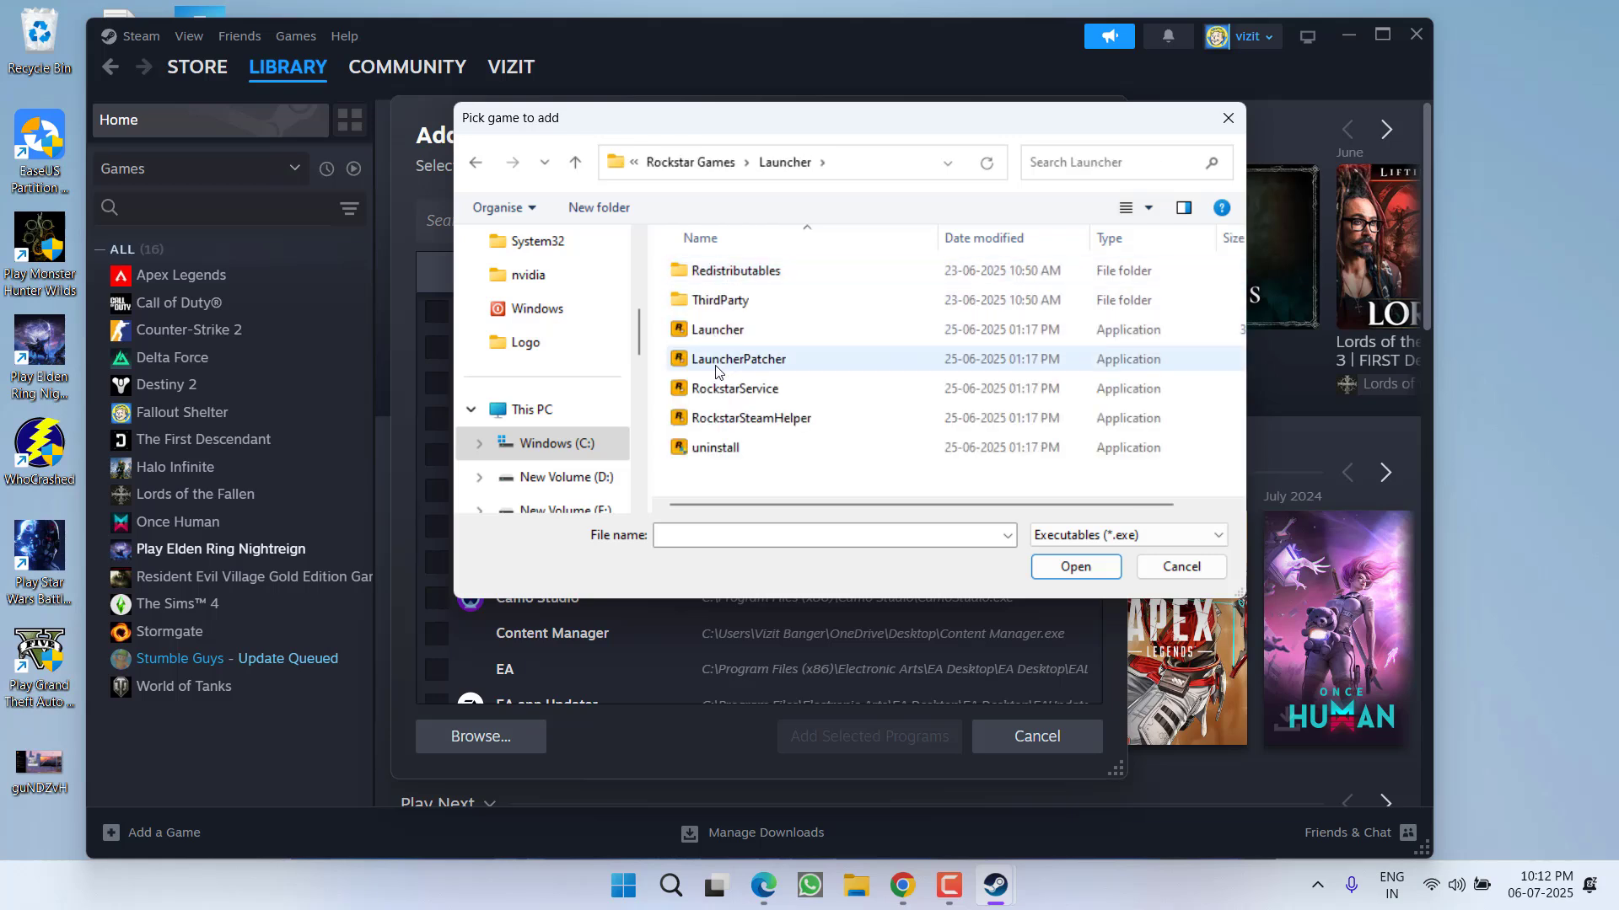
click(715, 333)
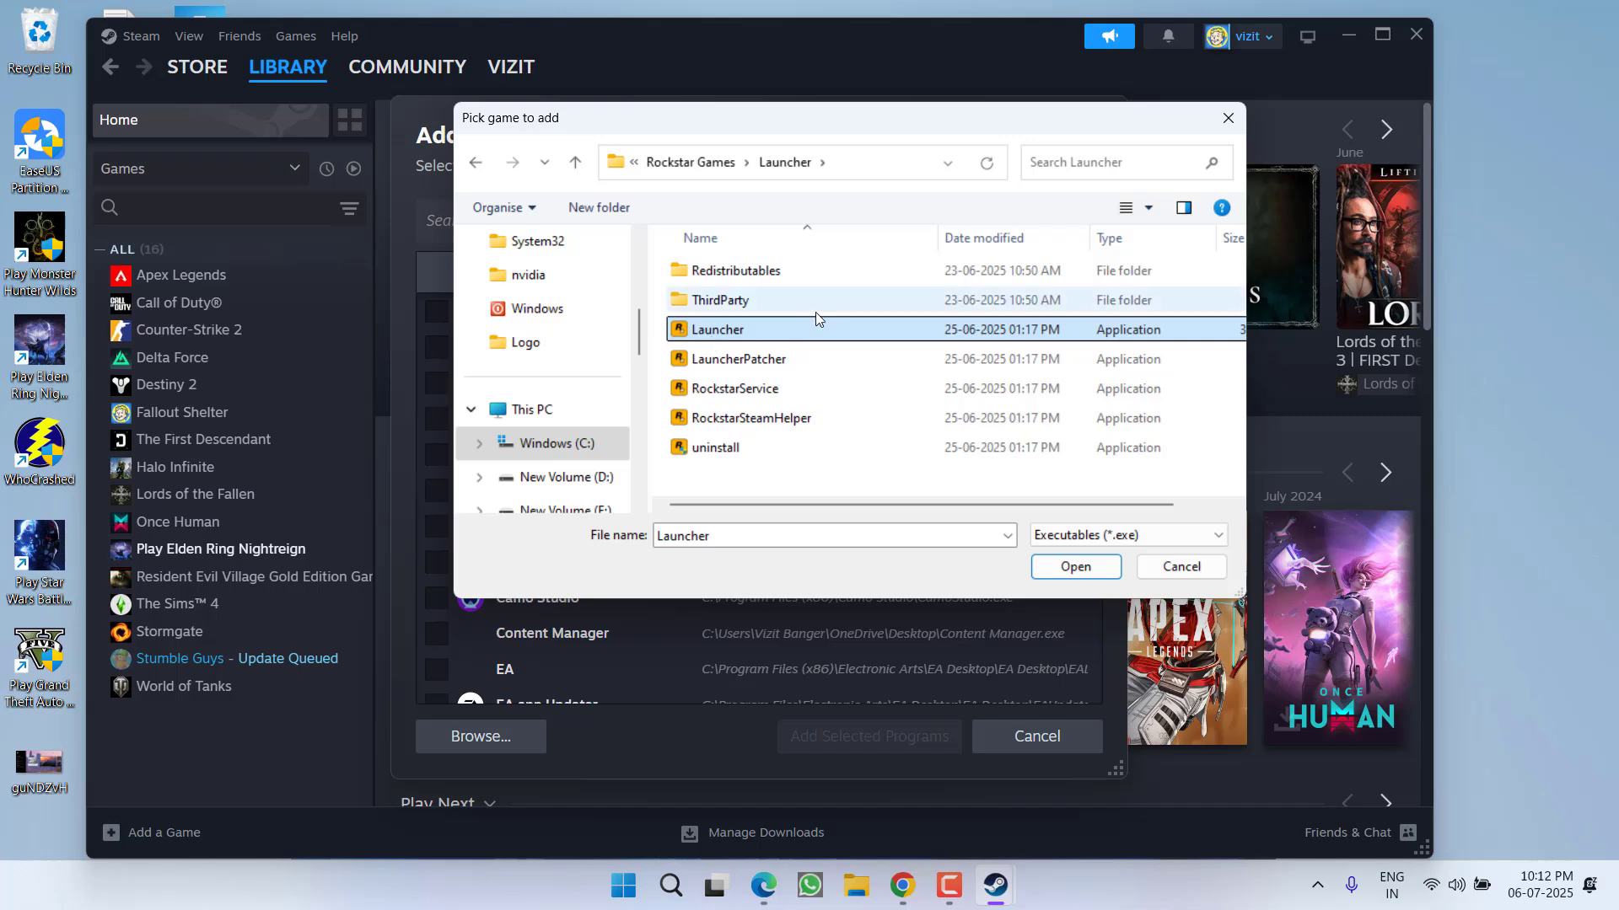
double_click(750, 328)
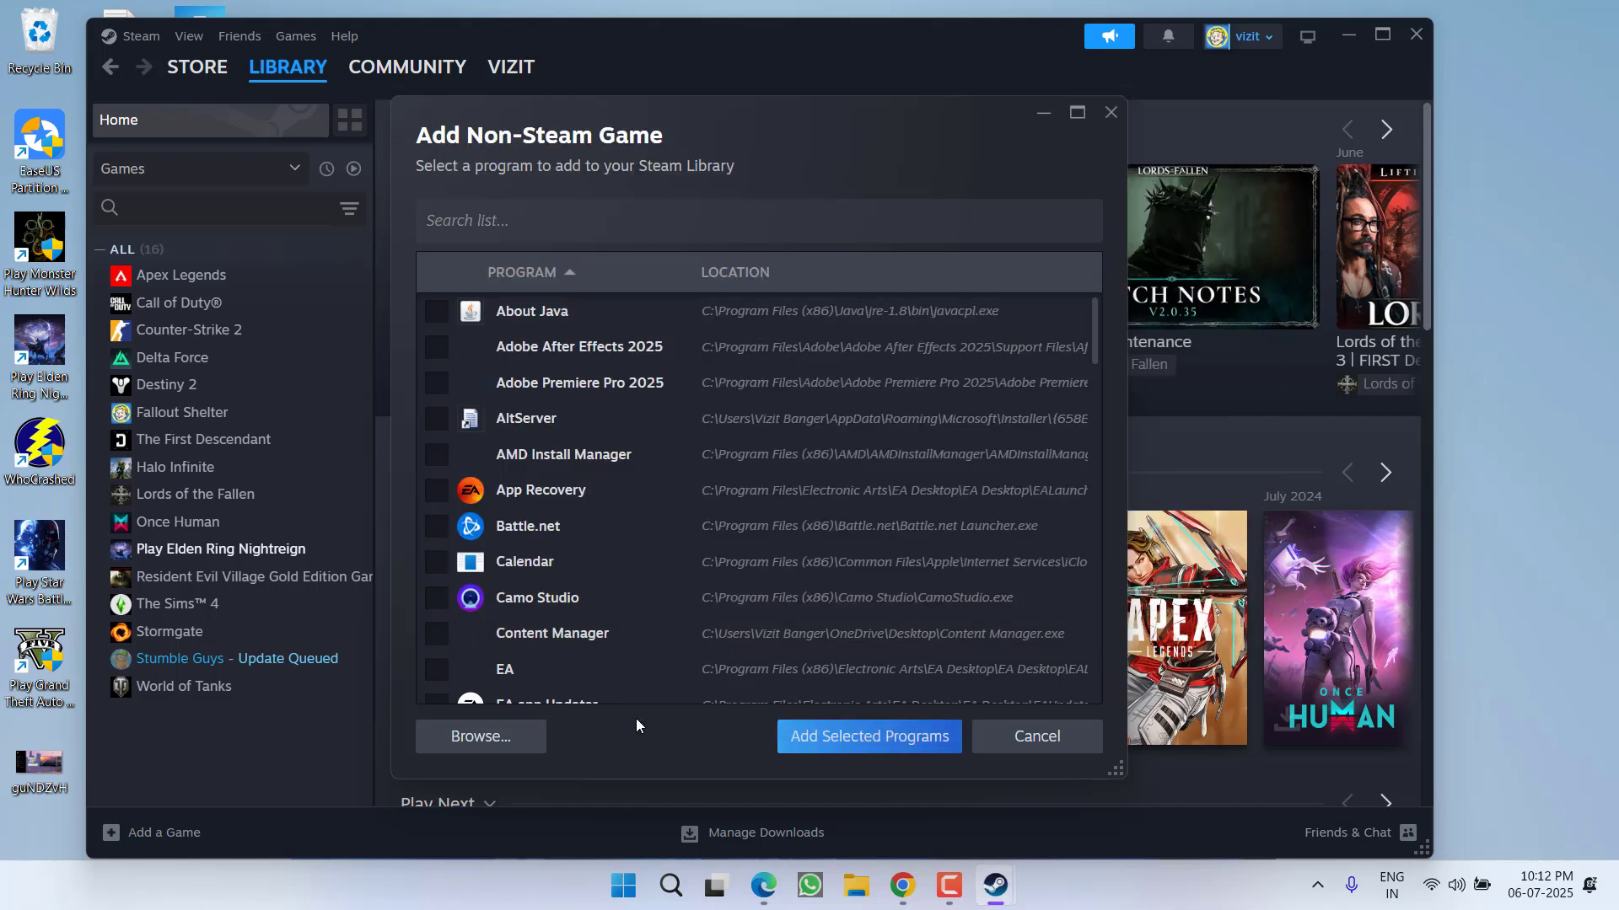
Add the selected Rockstar Launcher program to the Steam library and open its library page
scroll(680, 654, down, 8)
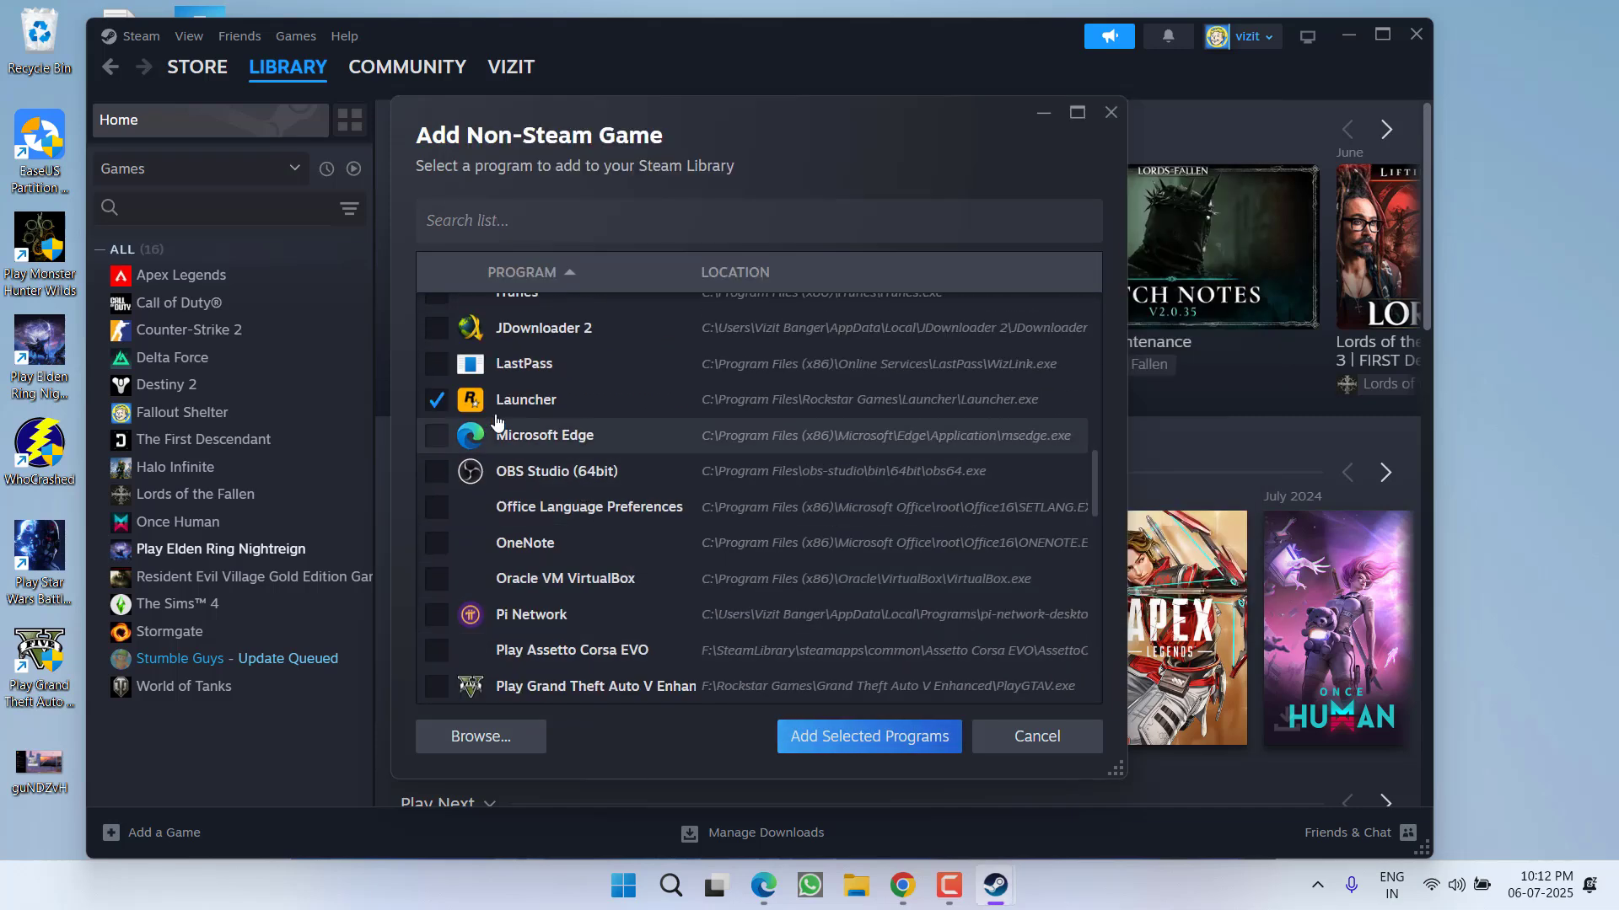
click(878, 743)
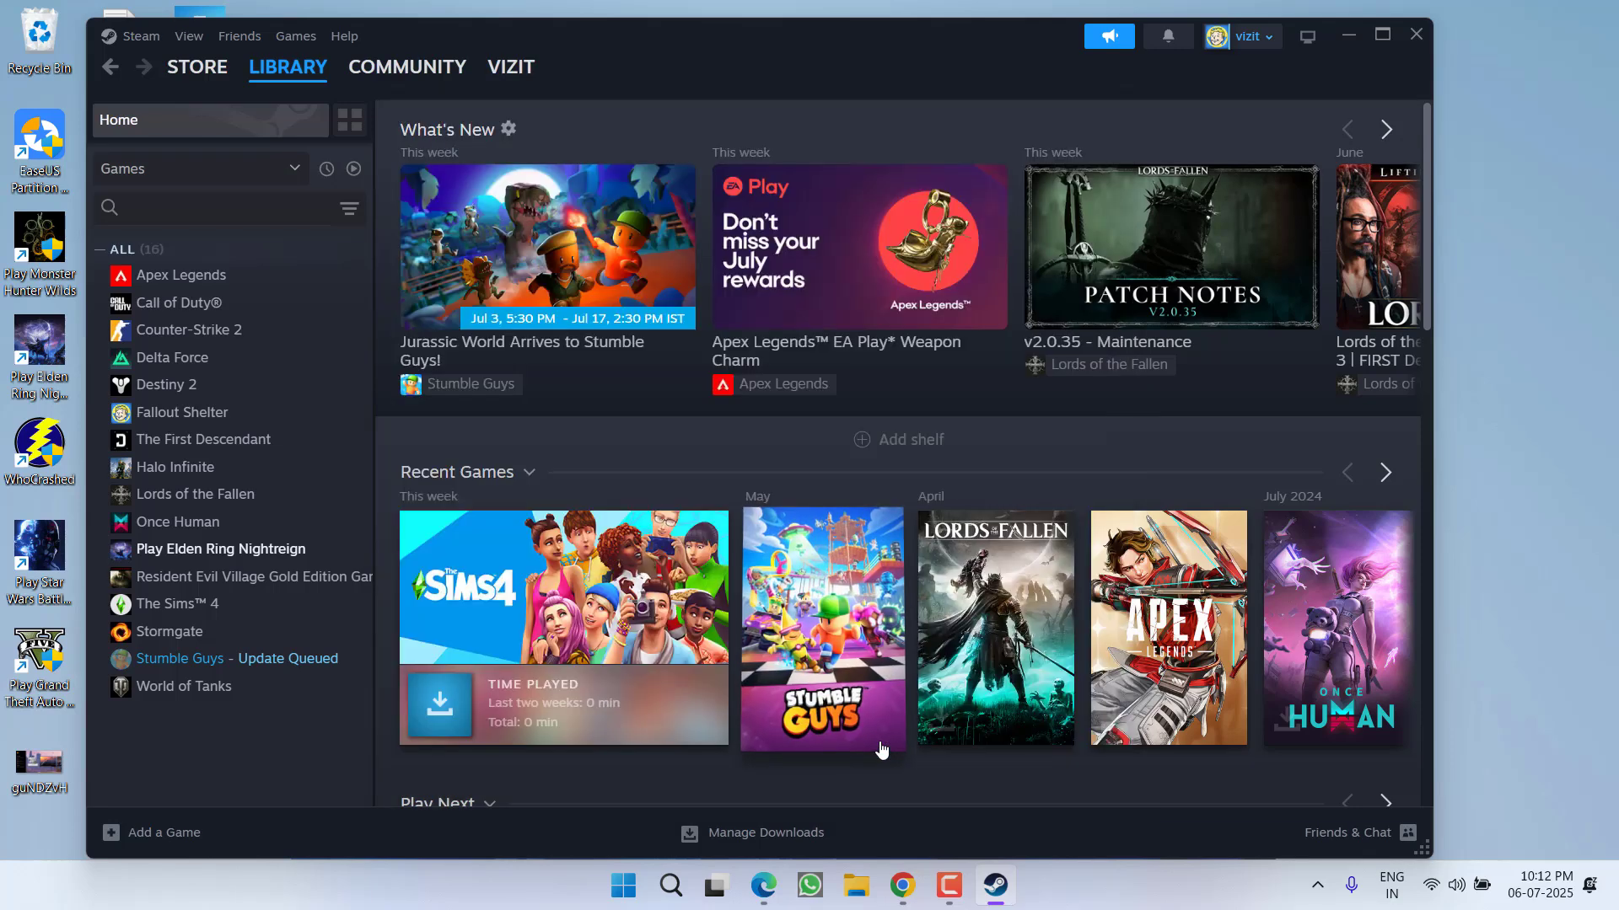
click(202, 497)
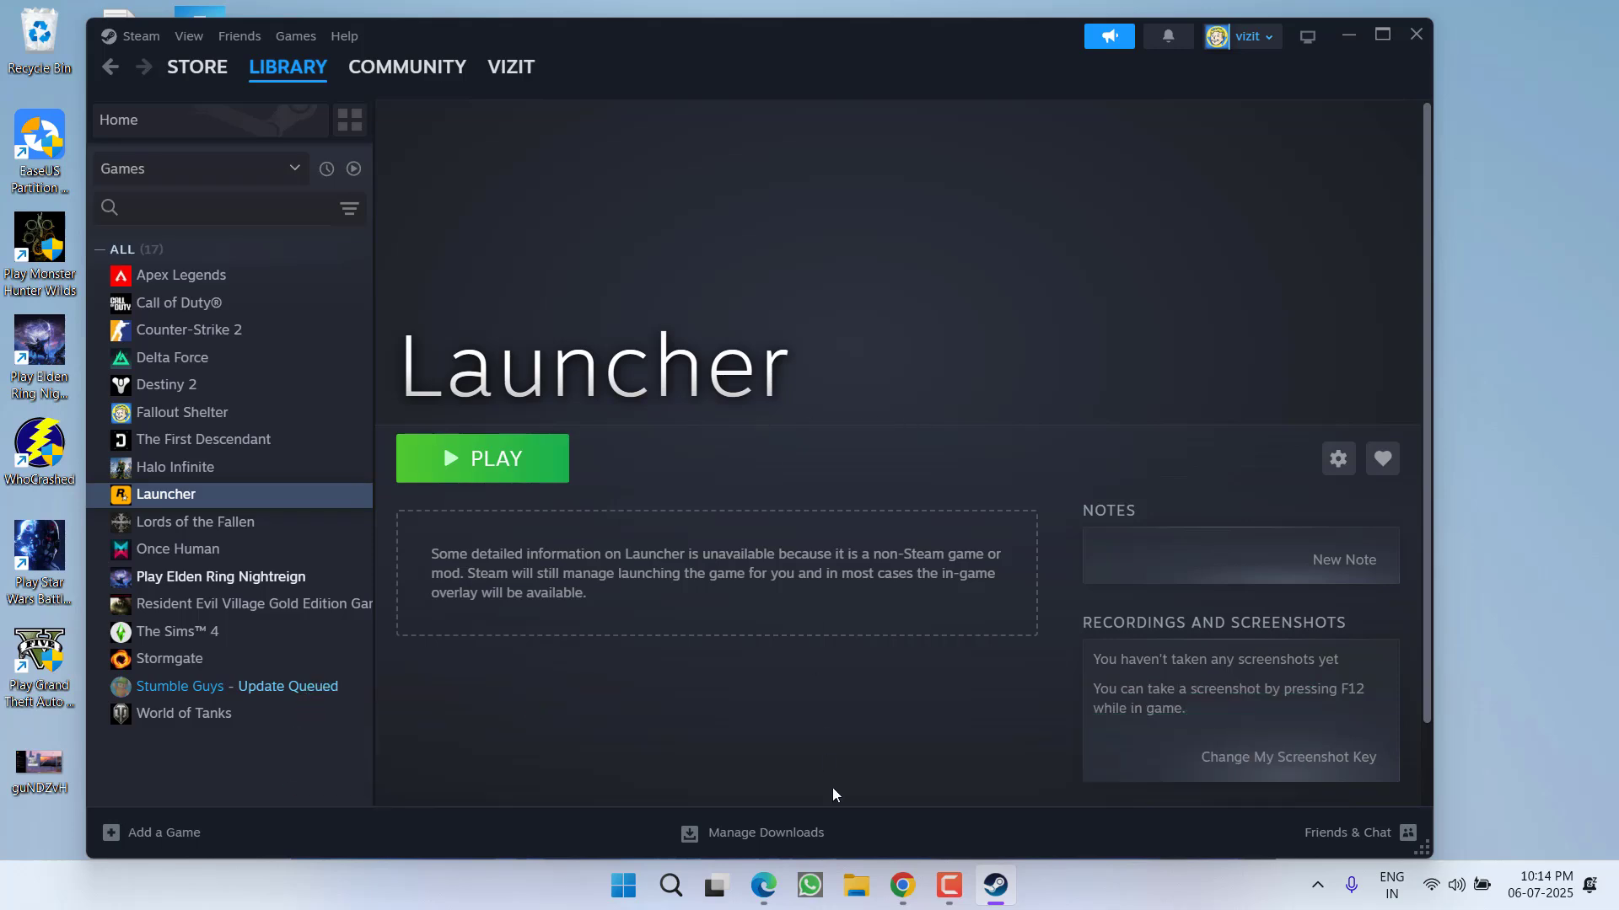
Switch to Chrome and download the Free Portable version of Revo Uninstaller, saving the archive to the desktop
click(902, 885)
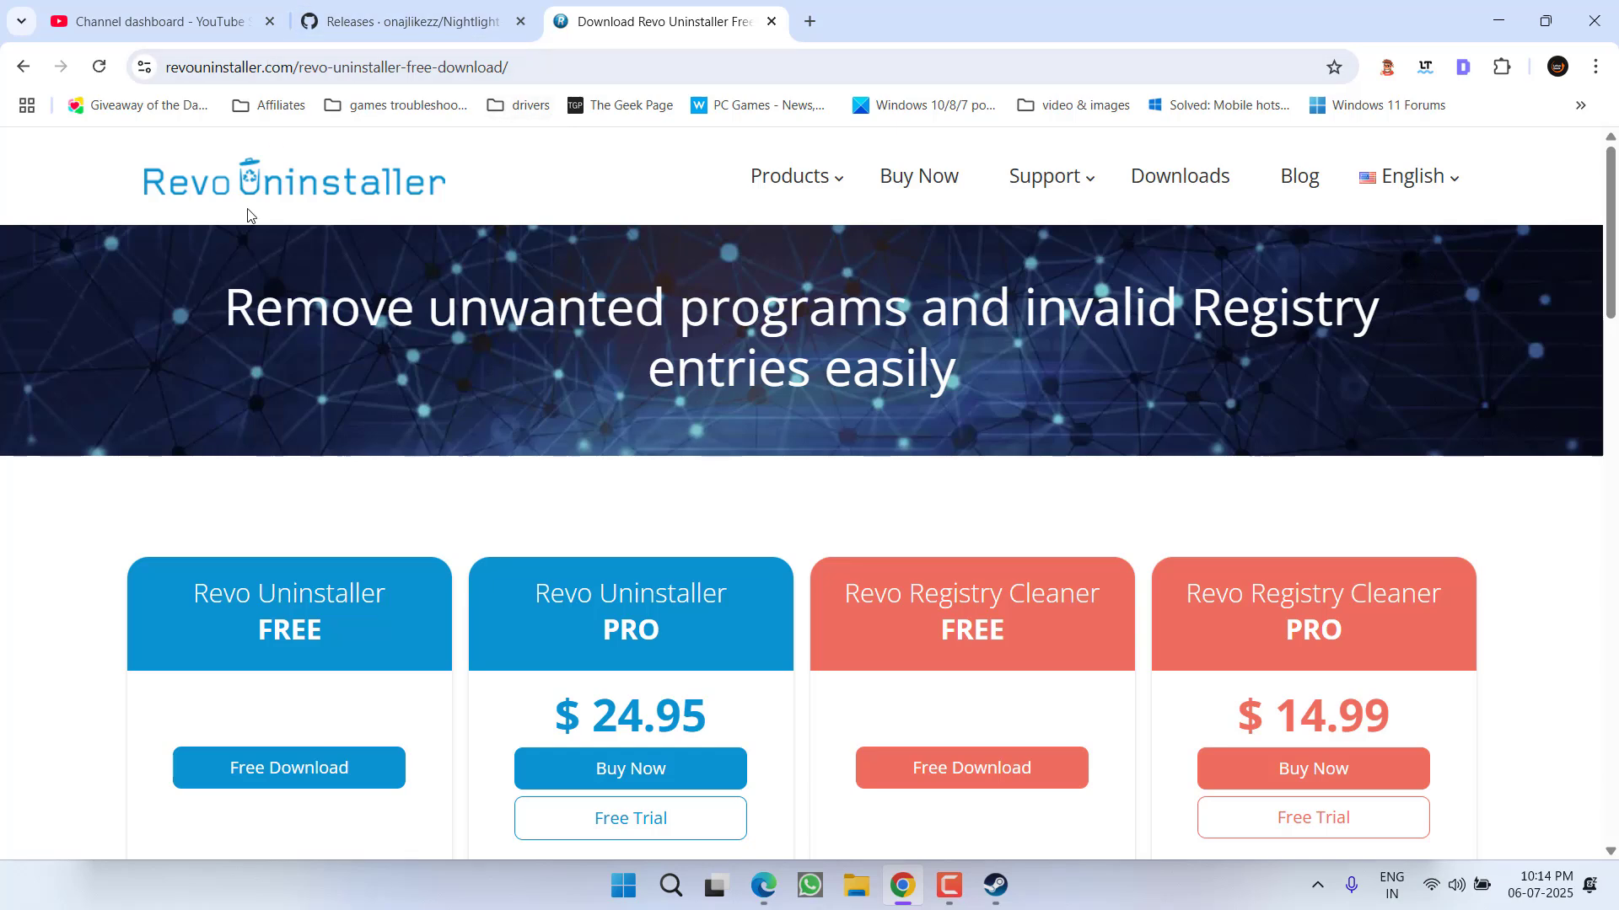
scroll(447, 242, down, 6)
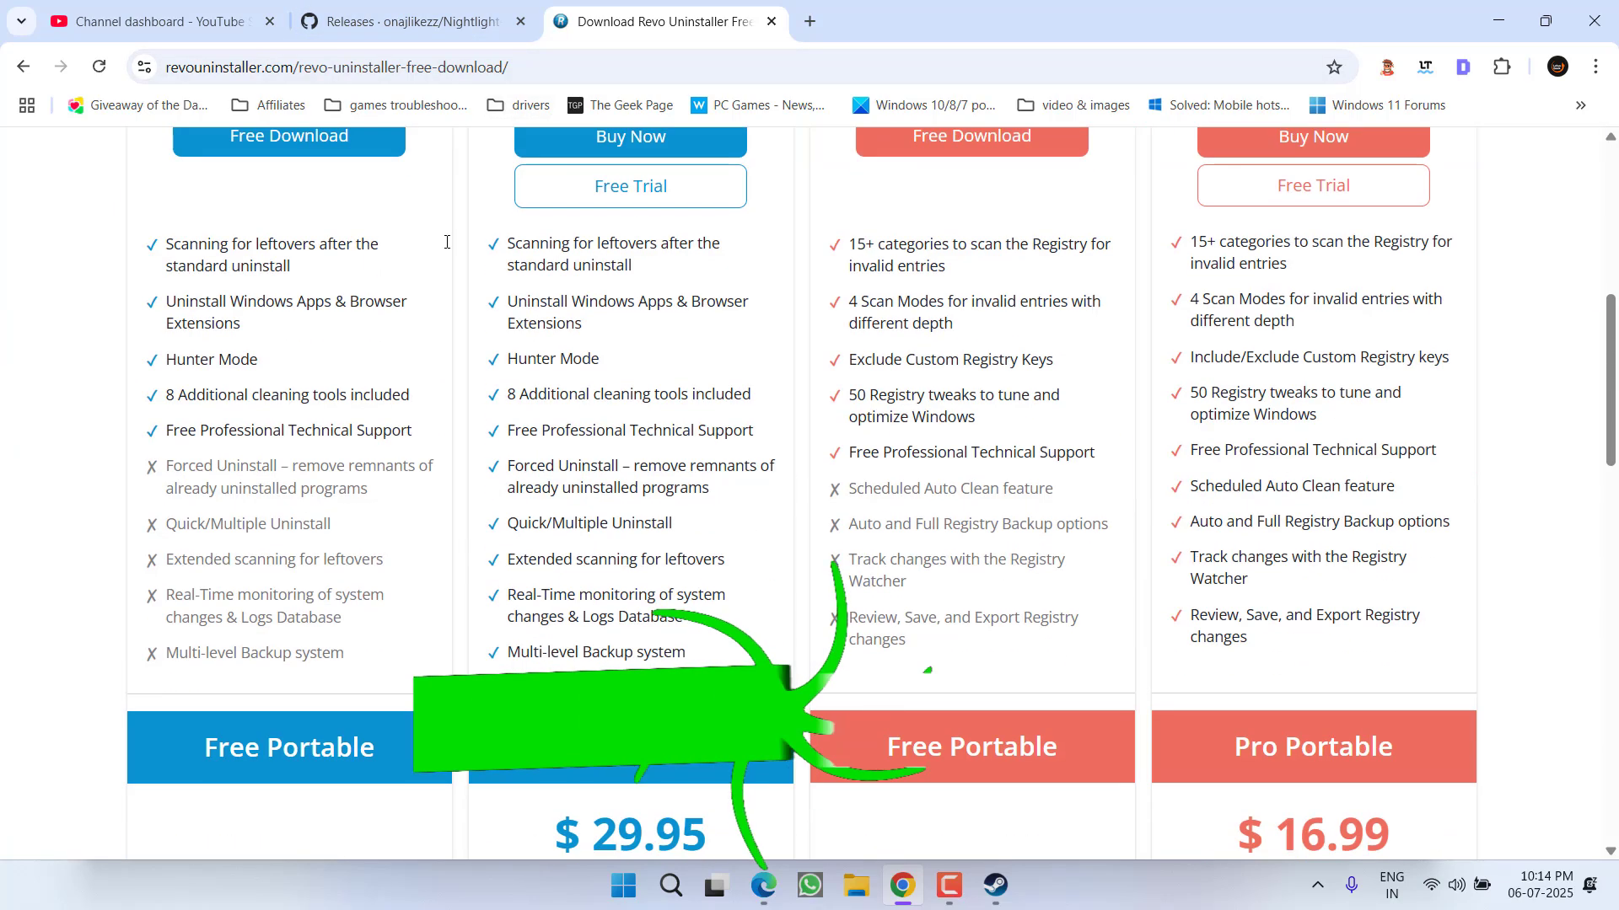
scroll(446, 242, down, 4)
click(372, 456)
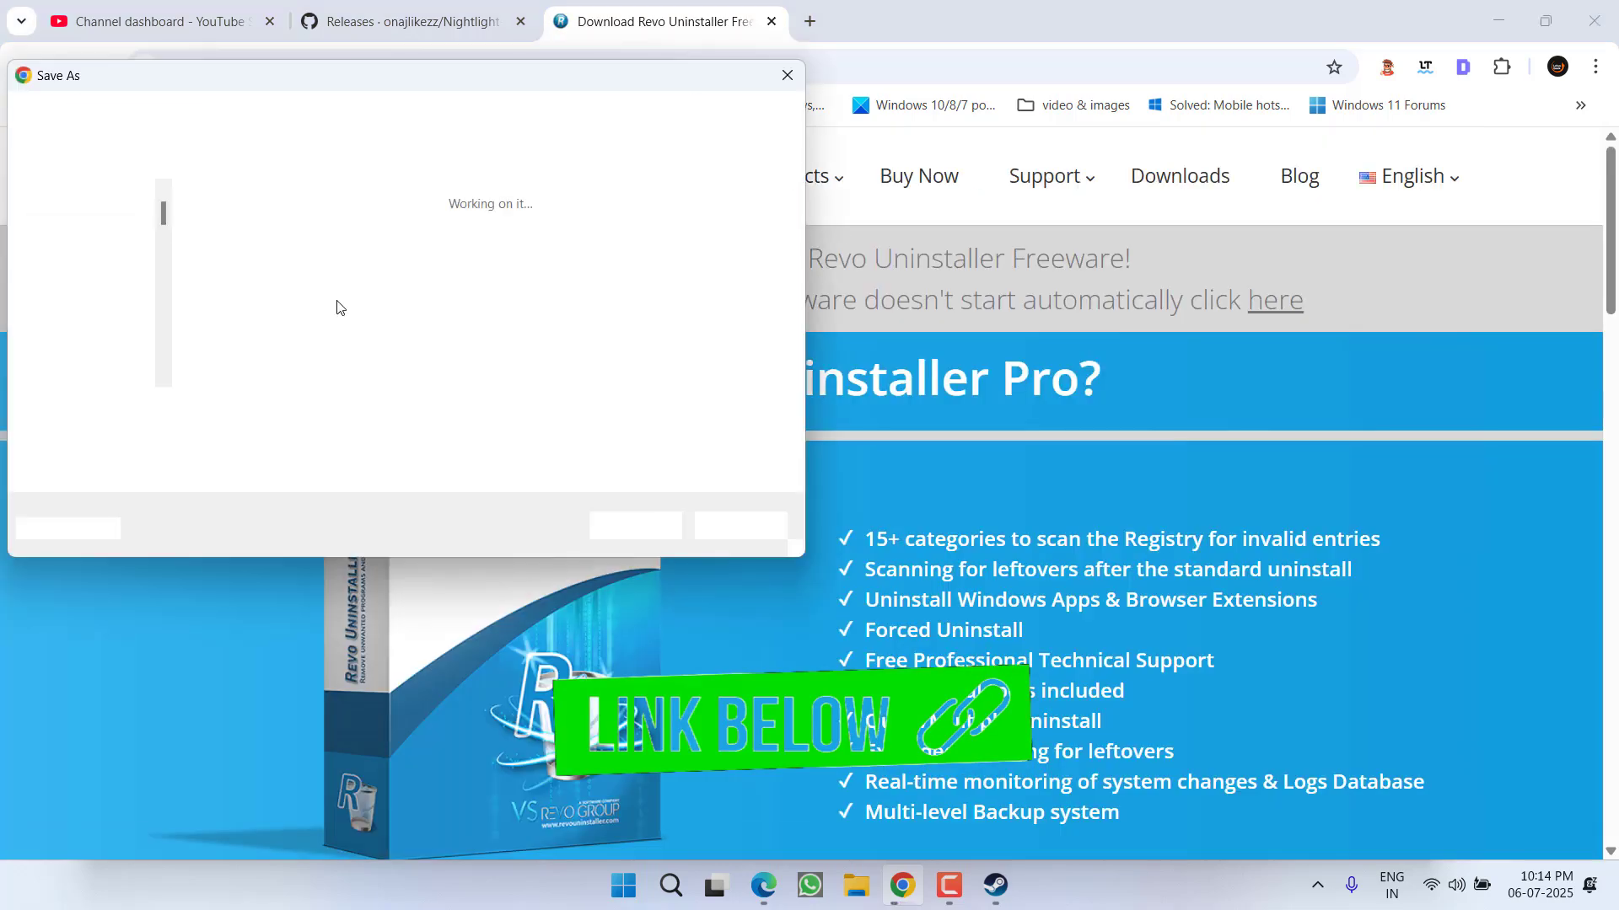
click(635, 525)
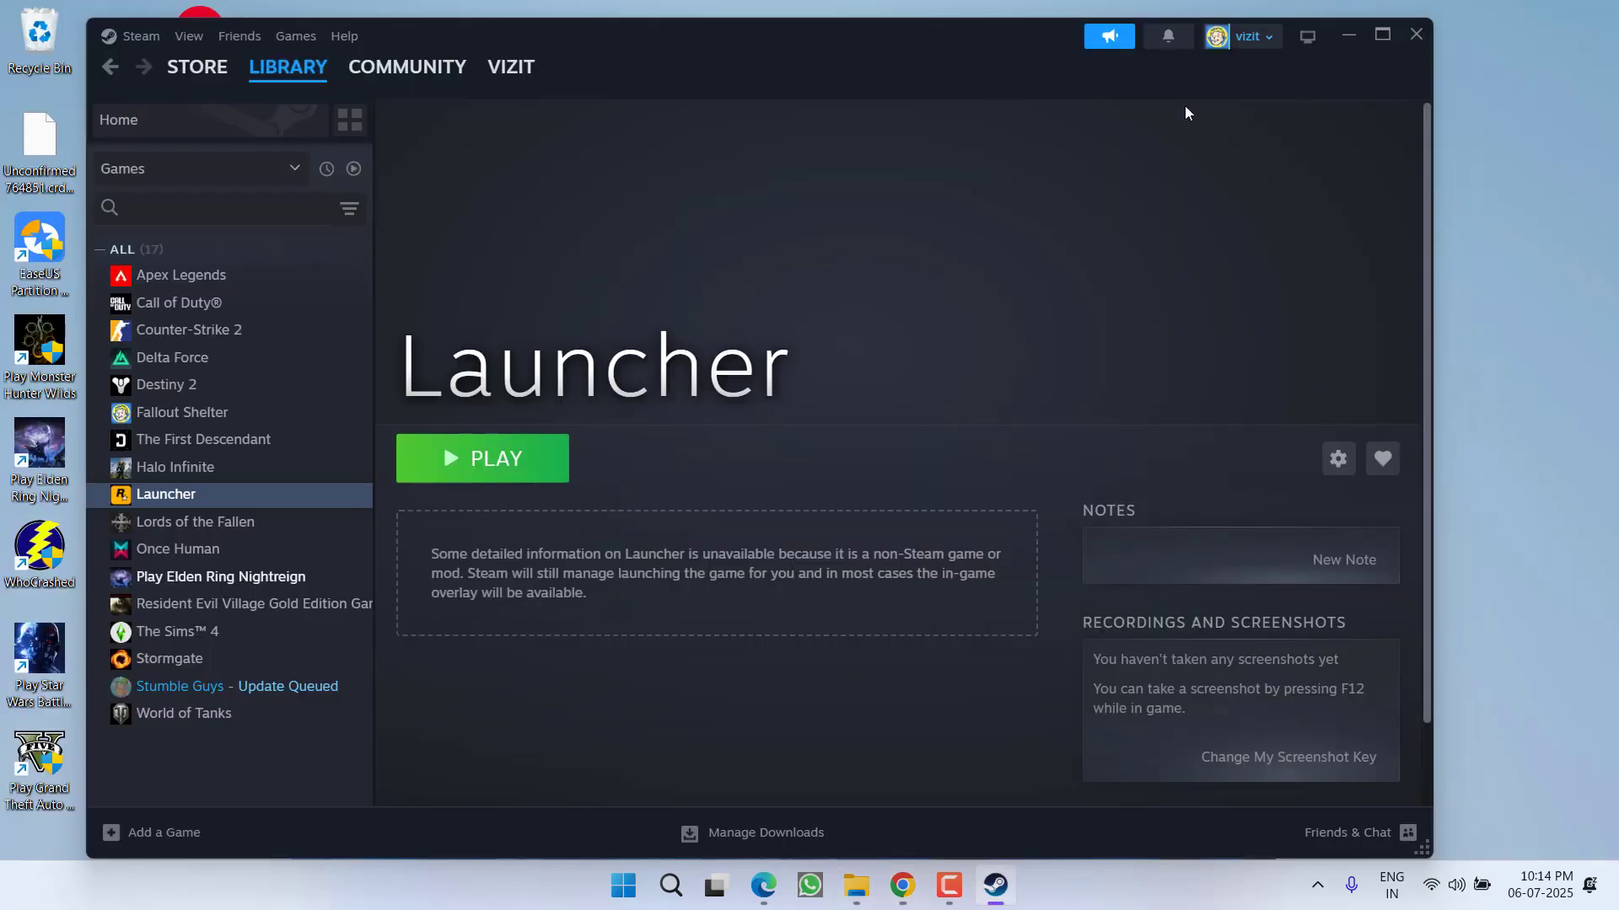
Extract the RevoUninstaller_Portable folder from the downloaded archive to the desktop and open the extracted folder
click(1348, 35)
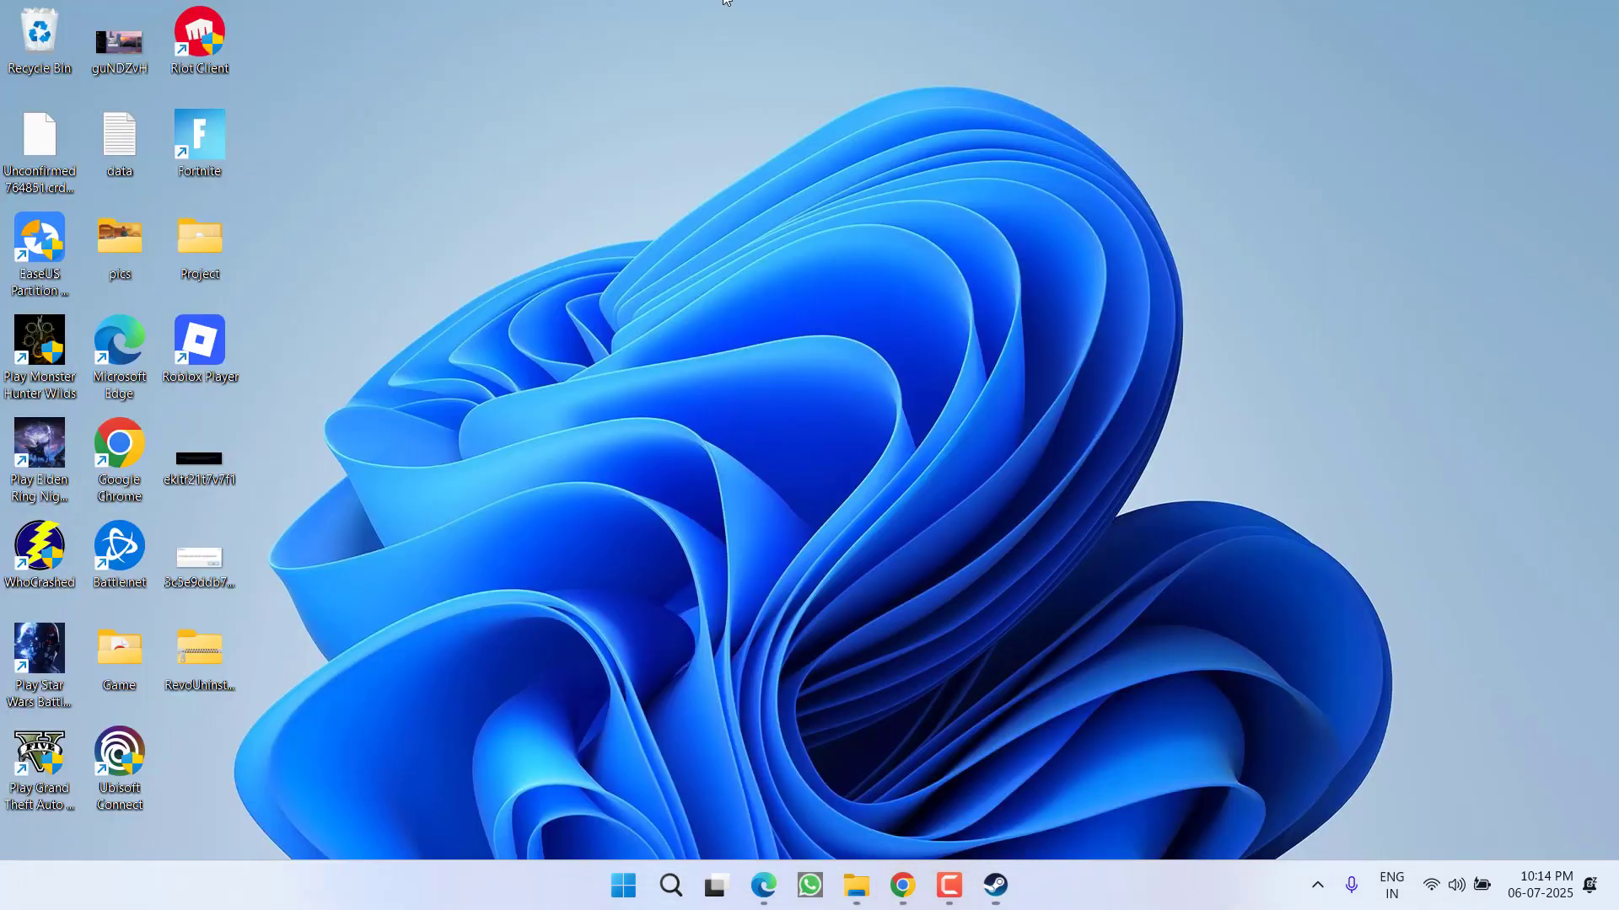
double_click(203, 641)
click(1543, 18)
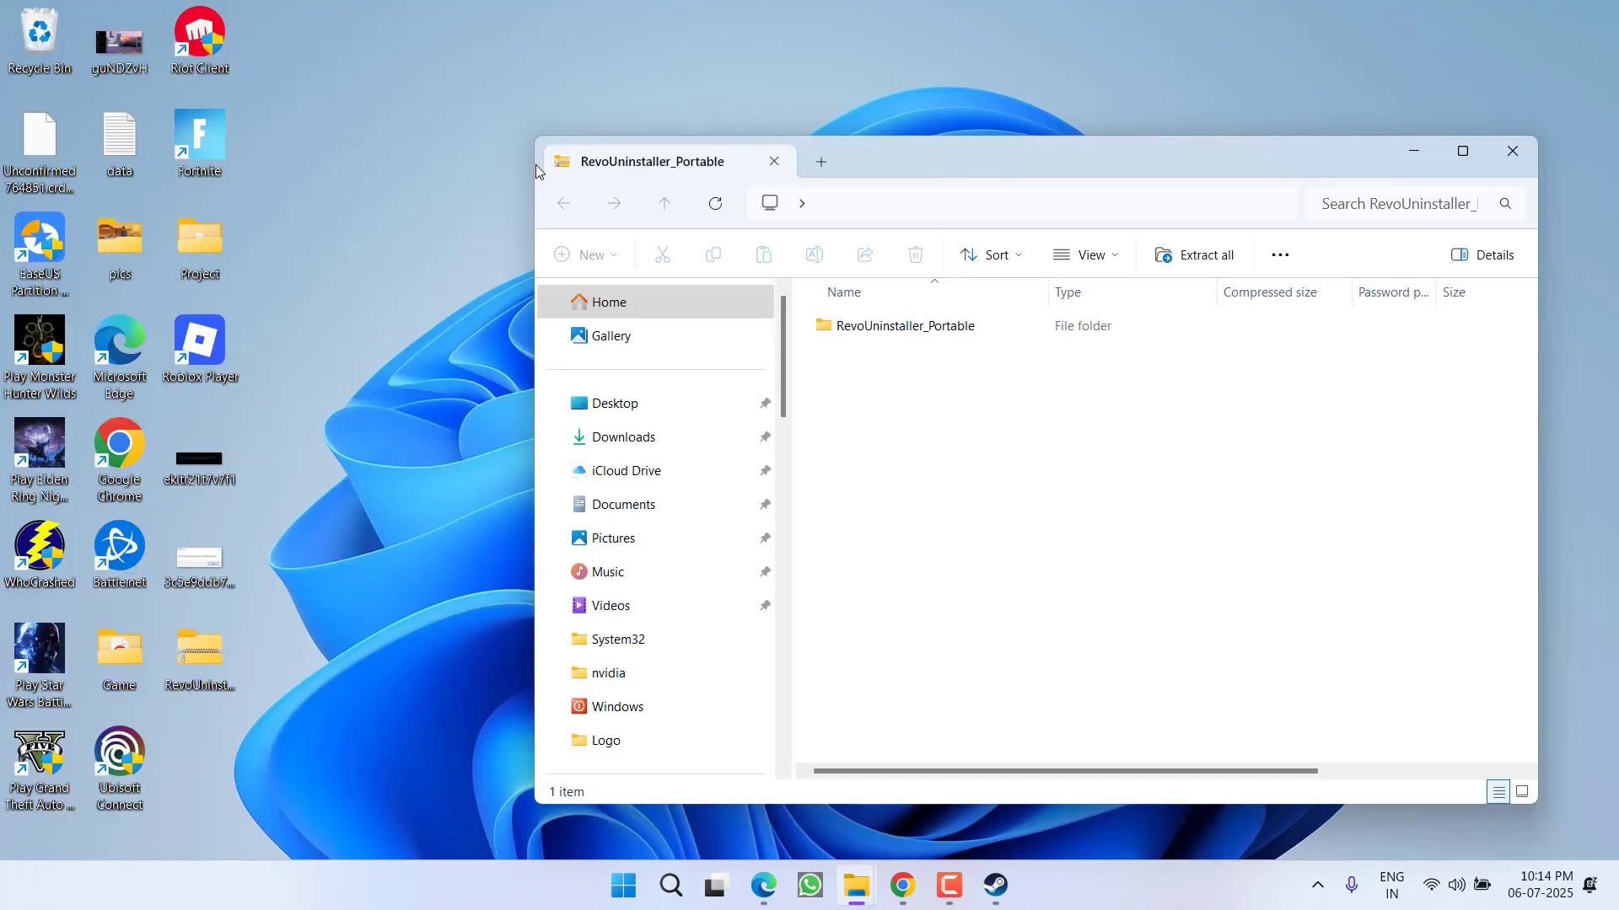
drag(860, 333, 1080, 287)
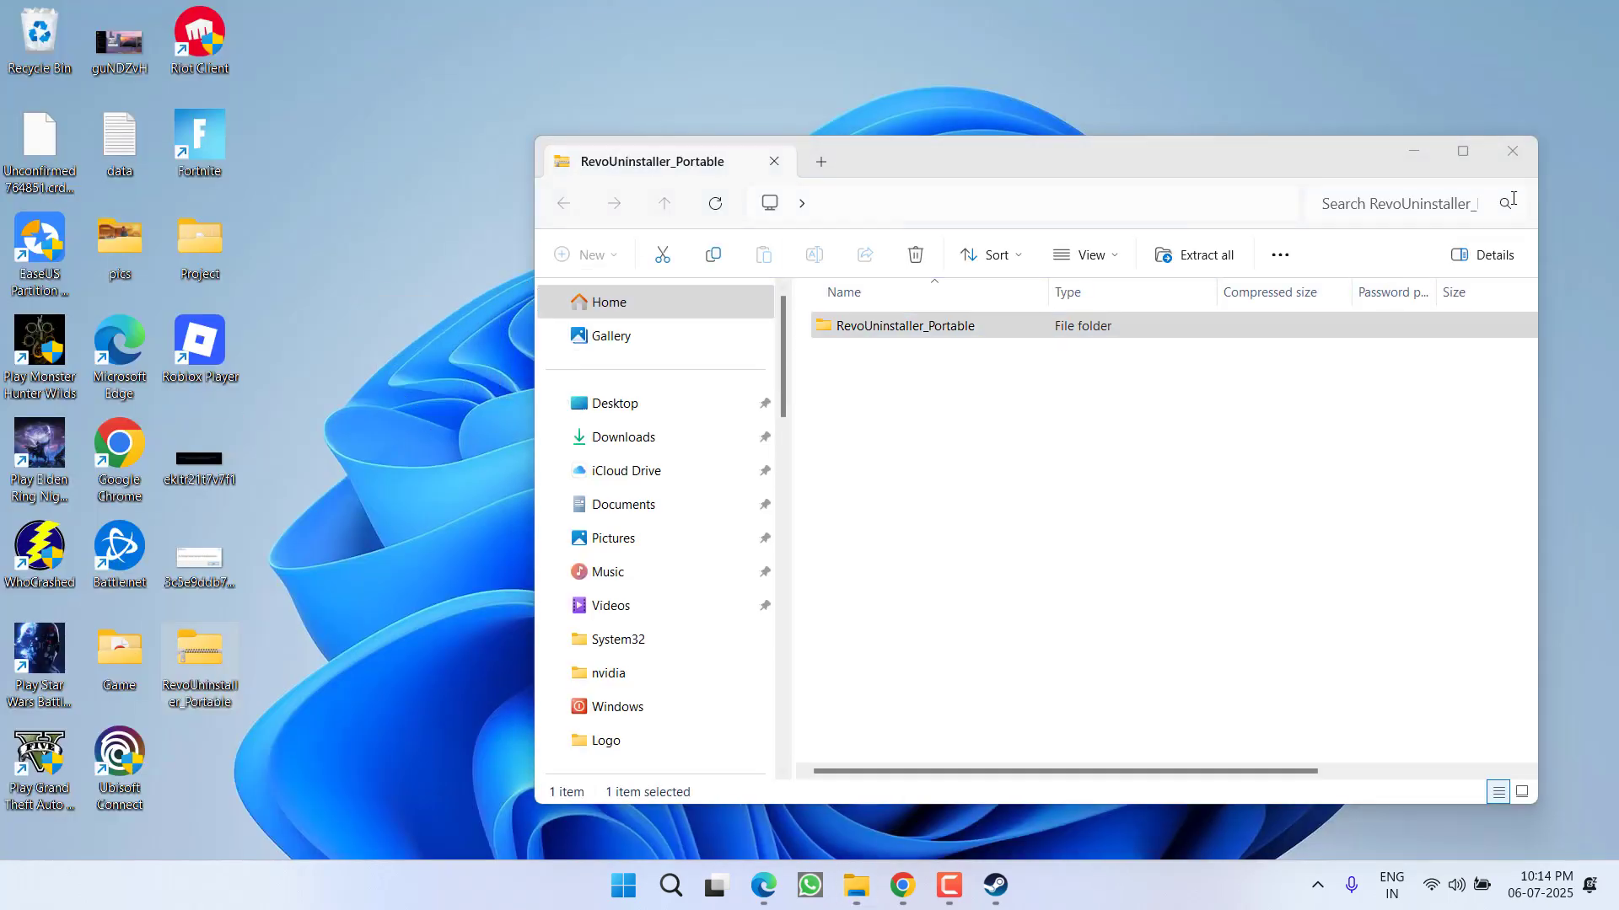
click(1515, 152)
double_click(216, 346)
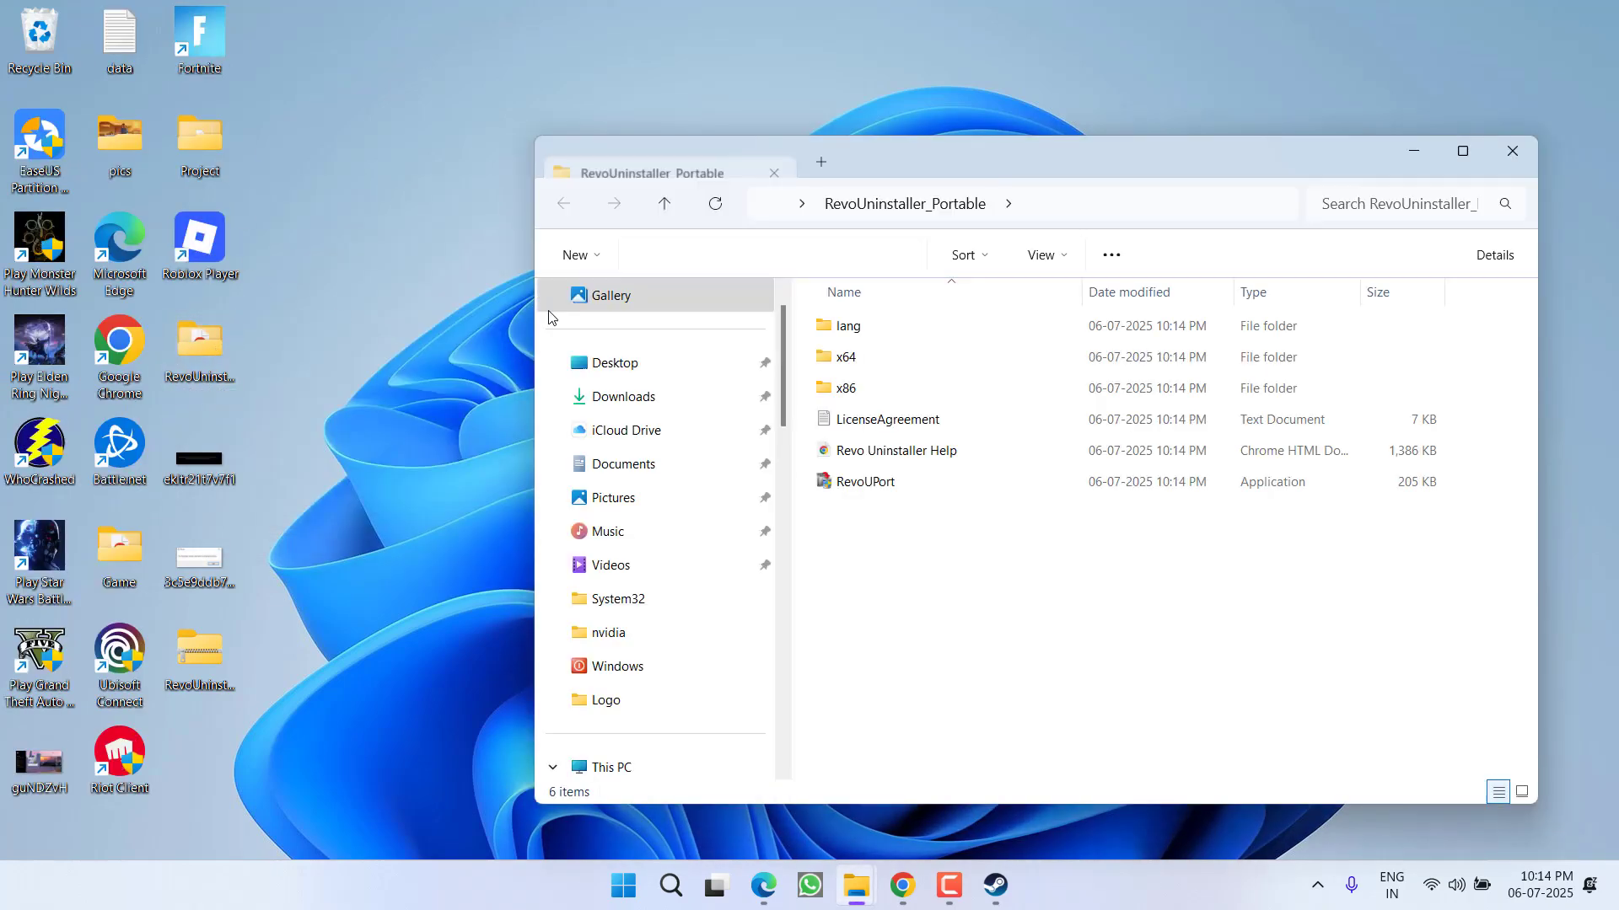
Run the RevoUPort application as administrator and accept its startup prompt
right_click(852, 487)
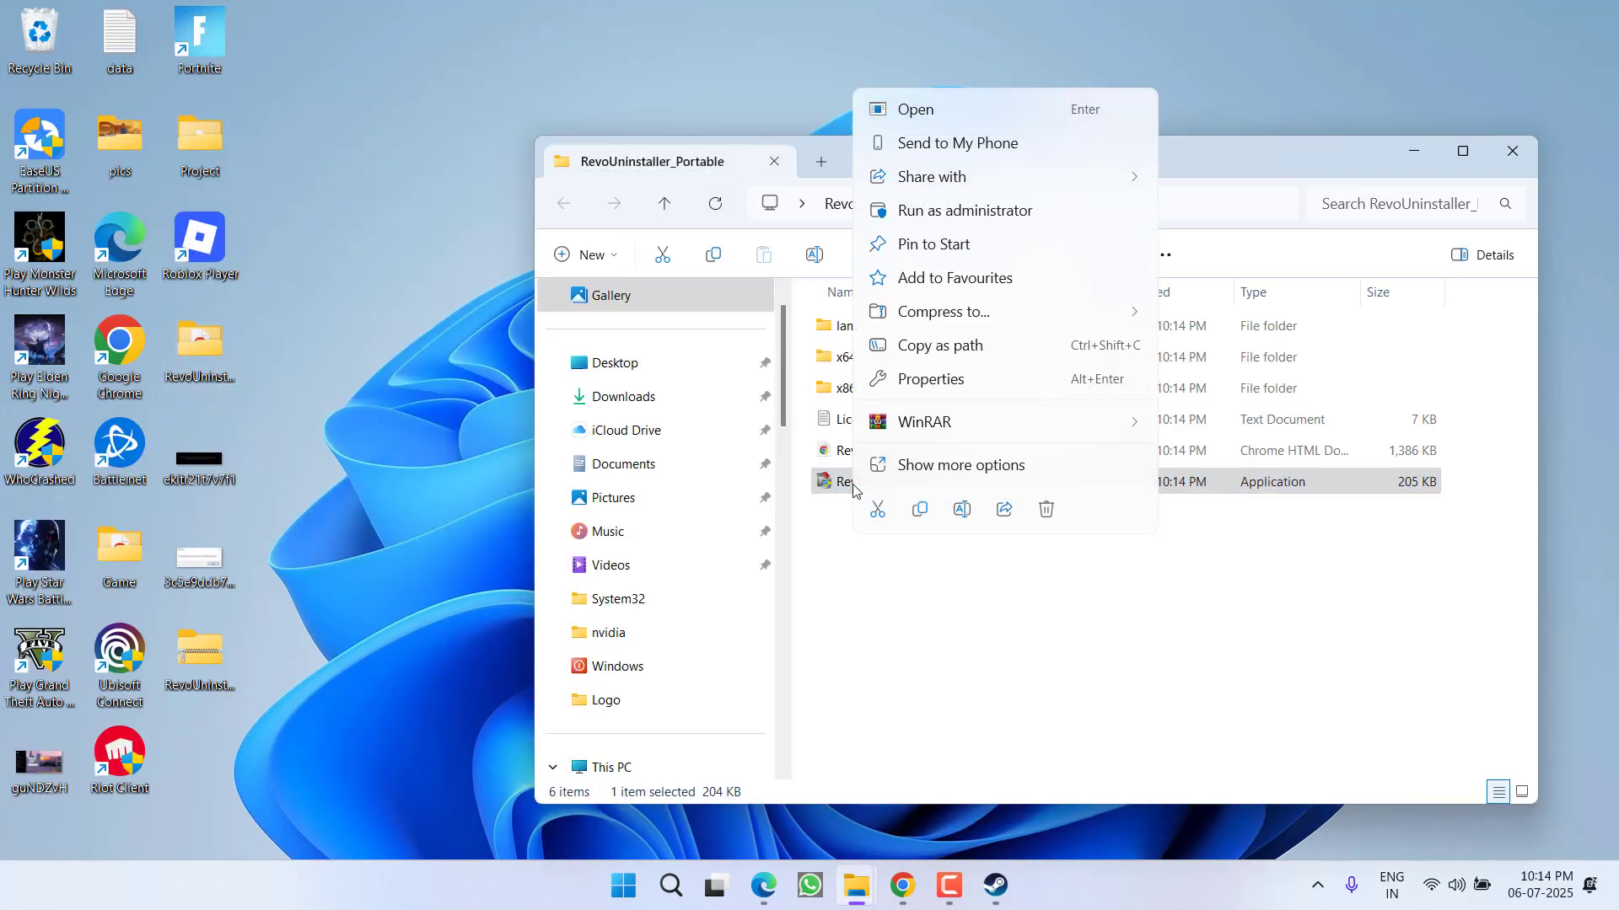
click(995, 214)
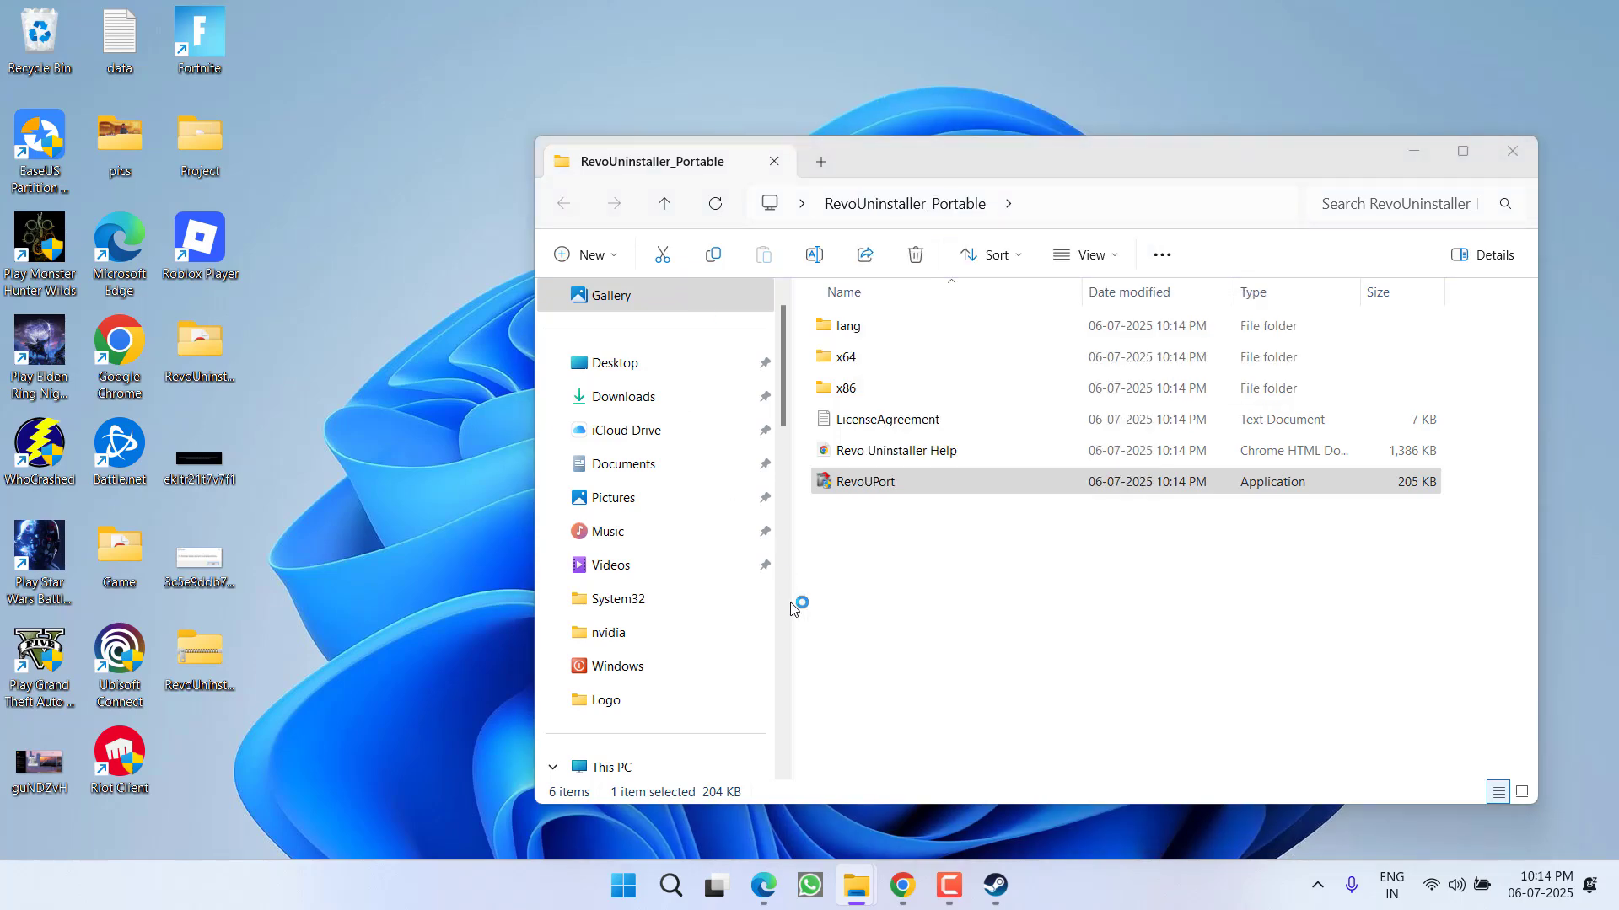
click(923, 707)
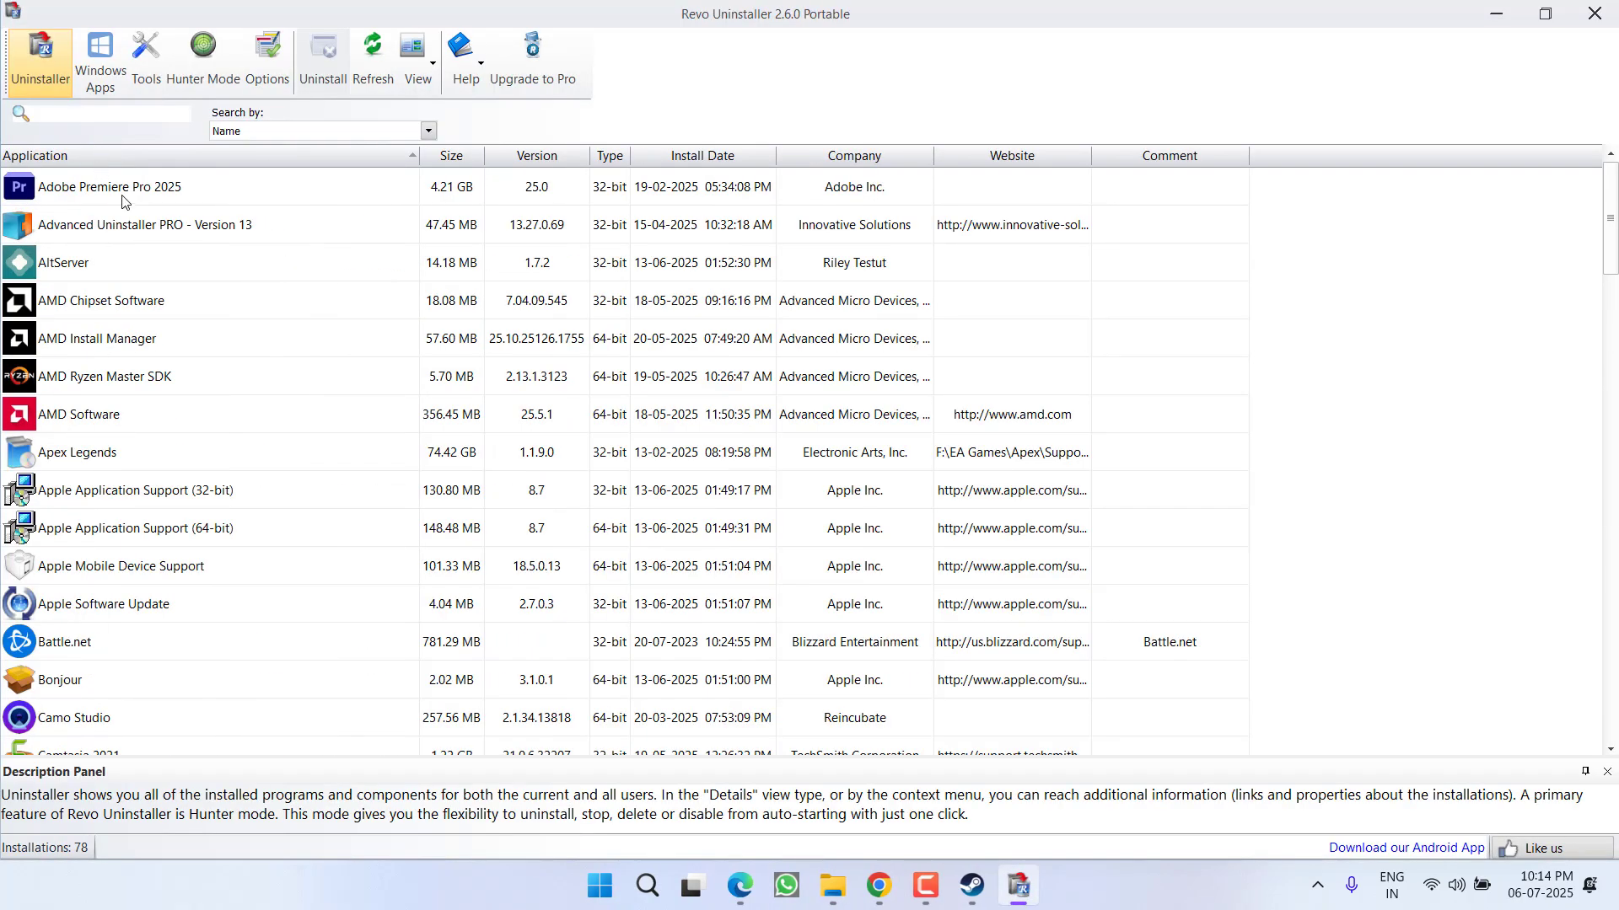
Look through the installed applications in Revo Uninstaller, then close the program and its folder window
click(122, 197)
click(133, 308)
click(120, 381)
click(86, 539)
click(154, 600)
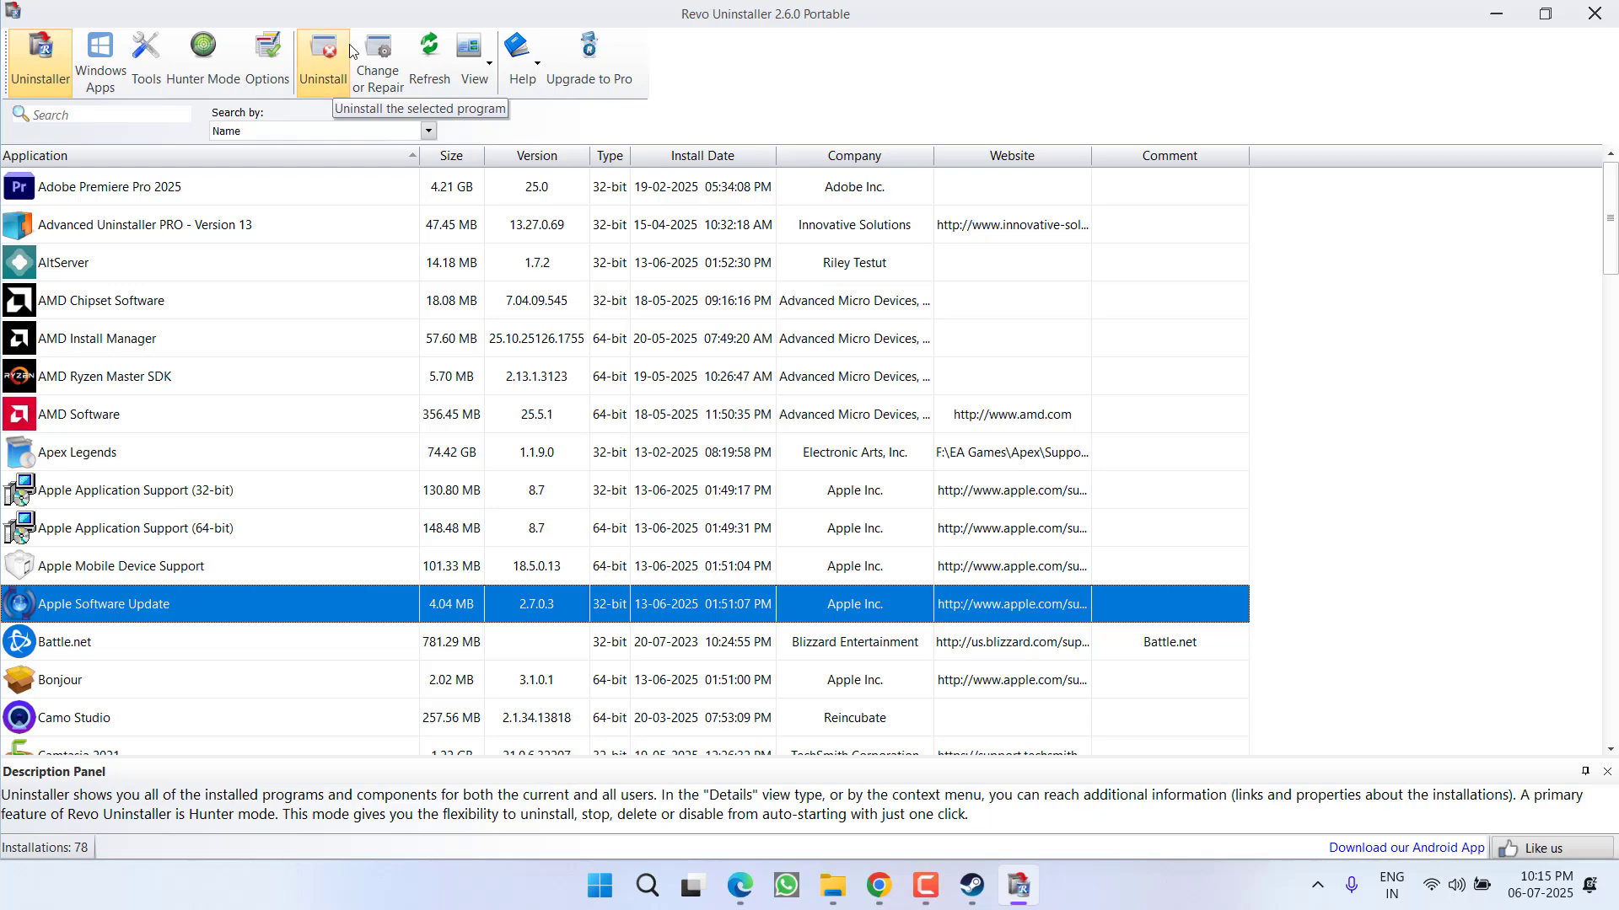
click(1594, 13)
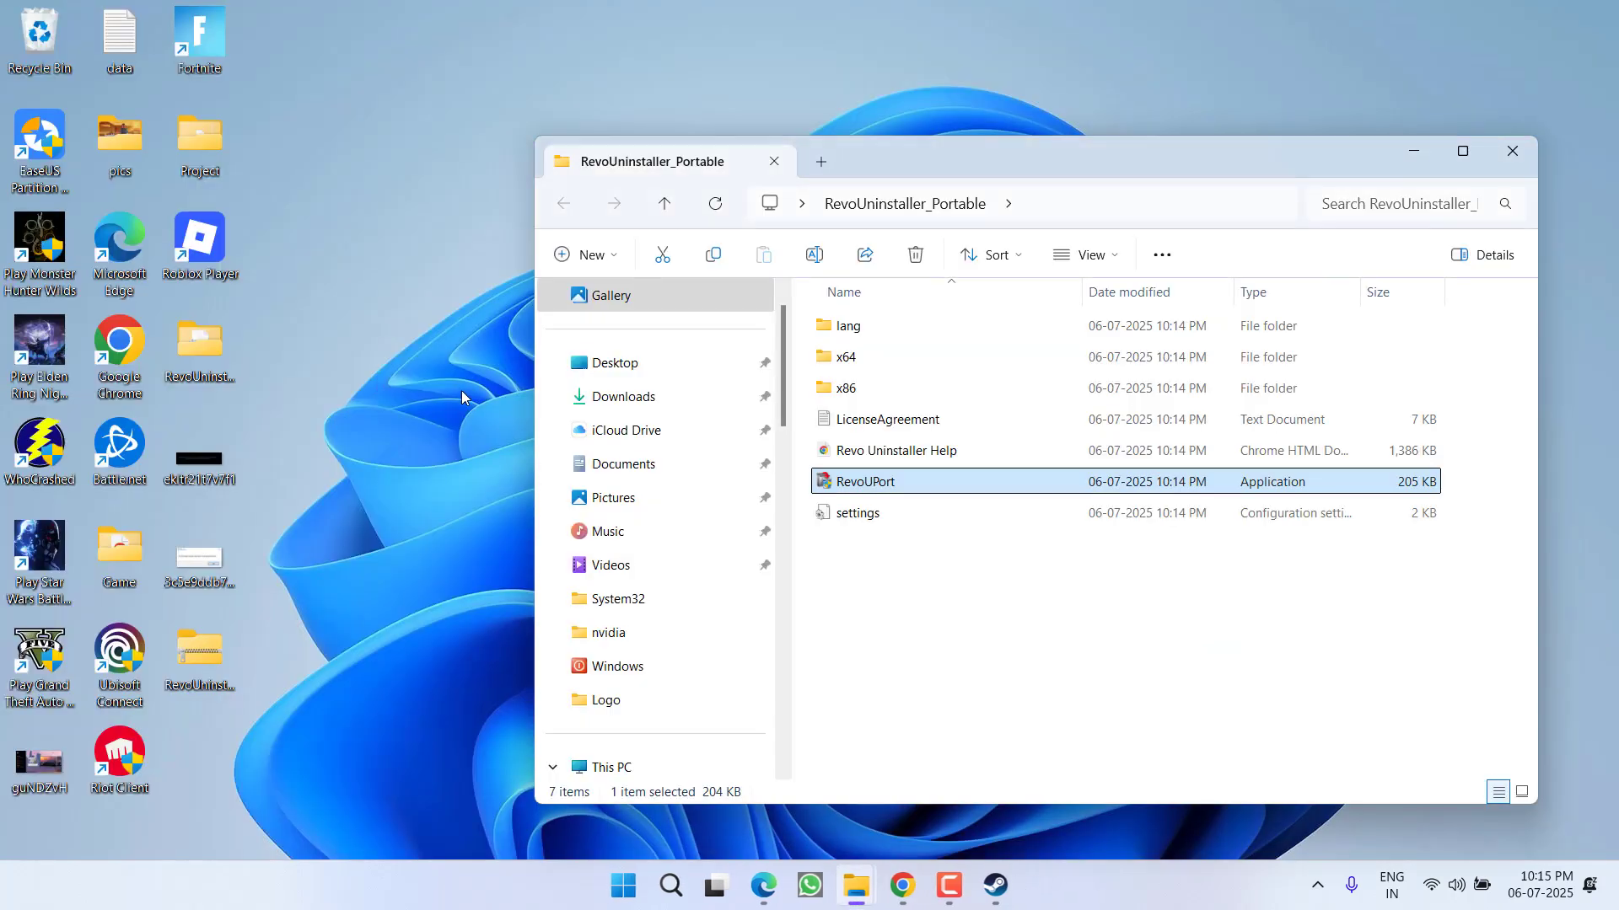
click(1512, 151)
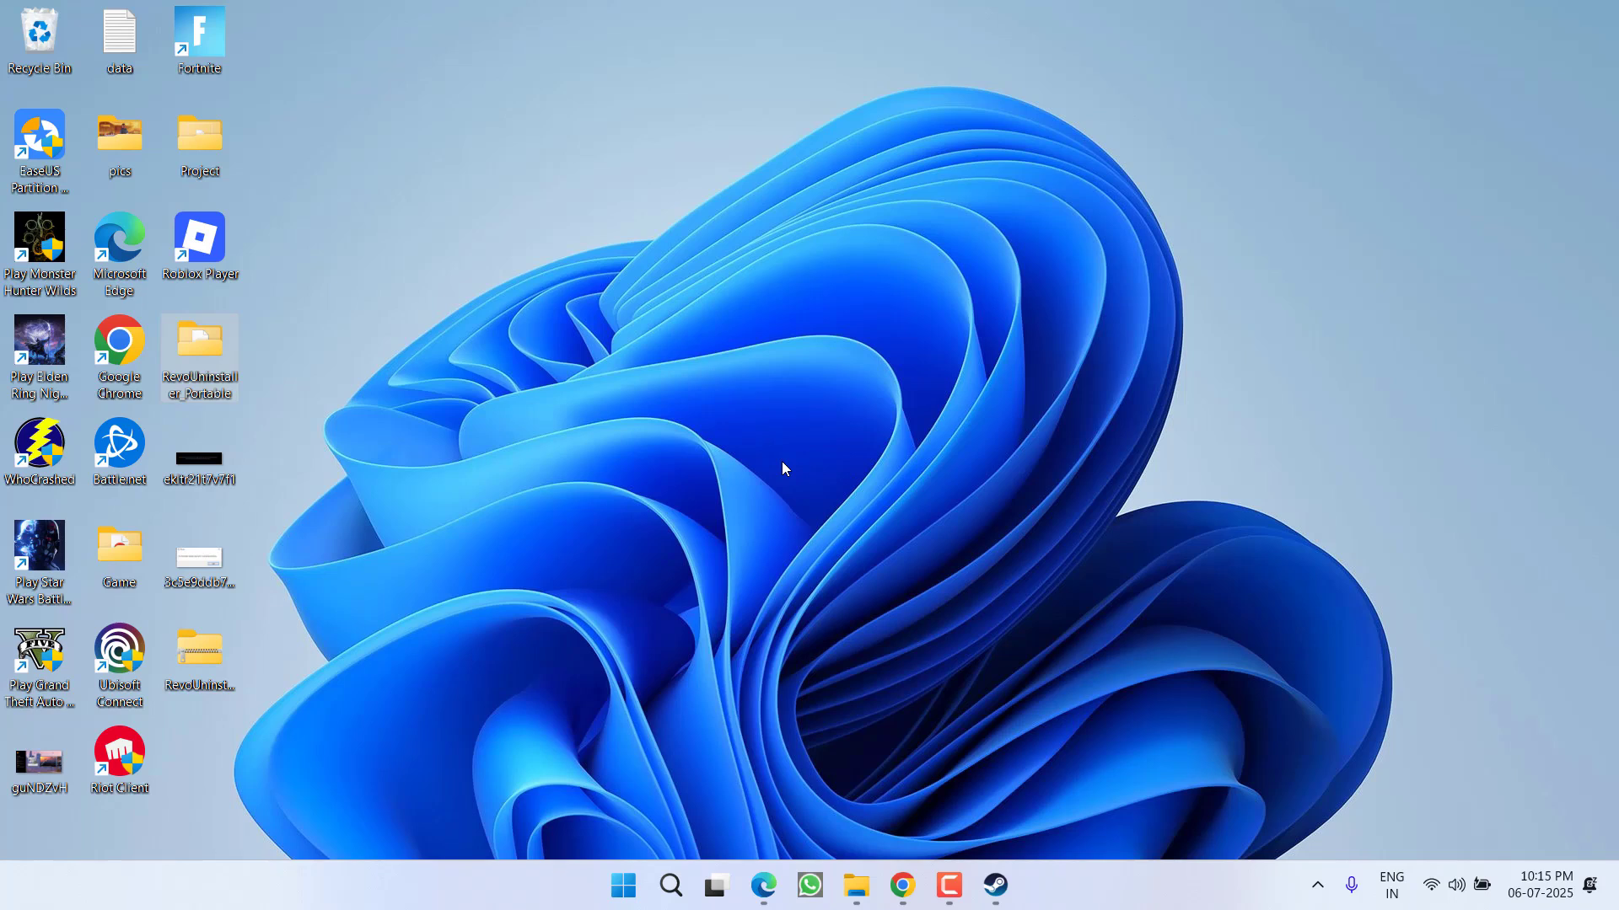
Switch to Chrome and download NLGL.exe from the NLGL V4 release of Nightlight-Game-Launcher on GitHub, saving it to the desktop
click(901, 868)
key(ctrl+shift+Tab)
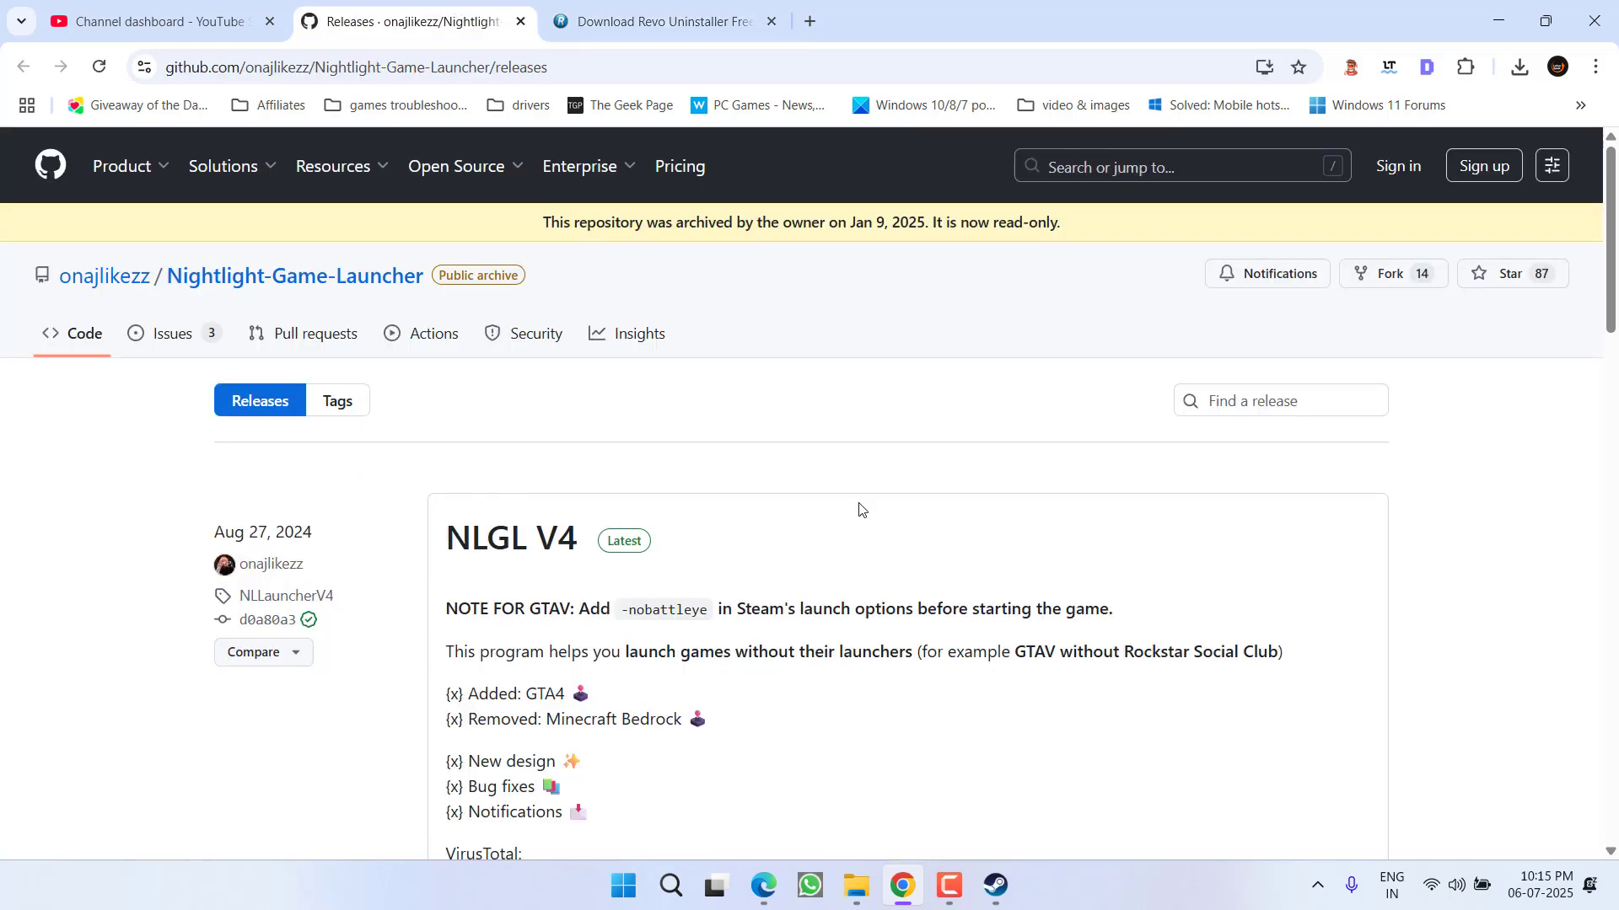
scroll(572, 543, down, 6)
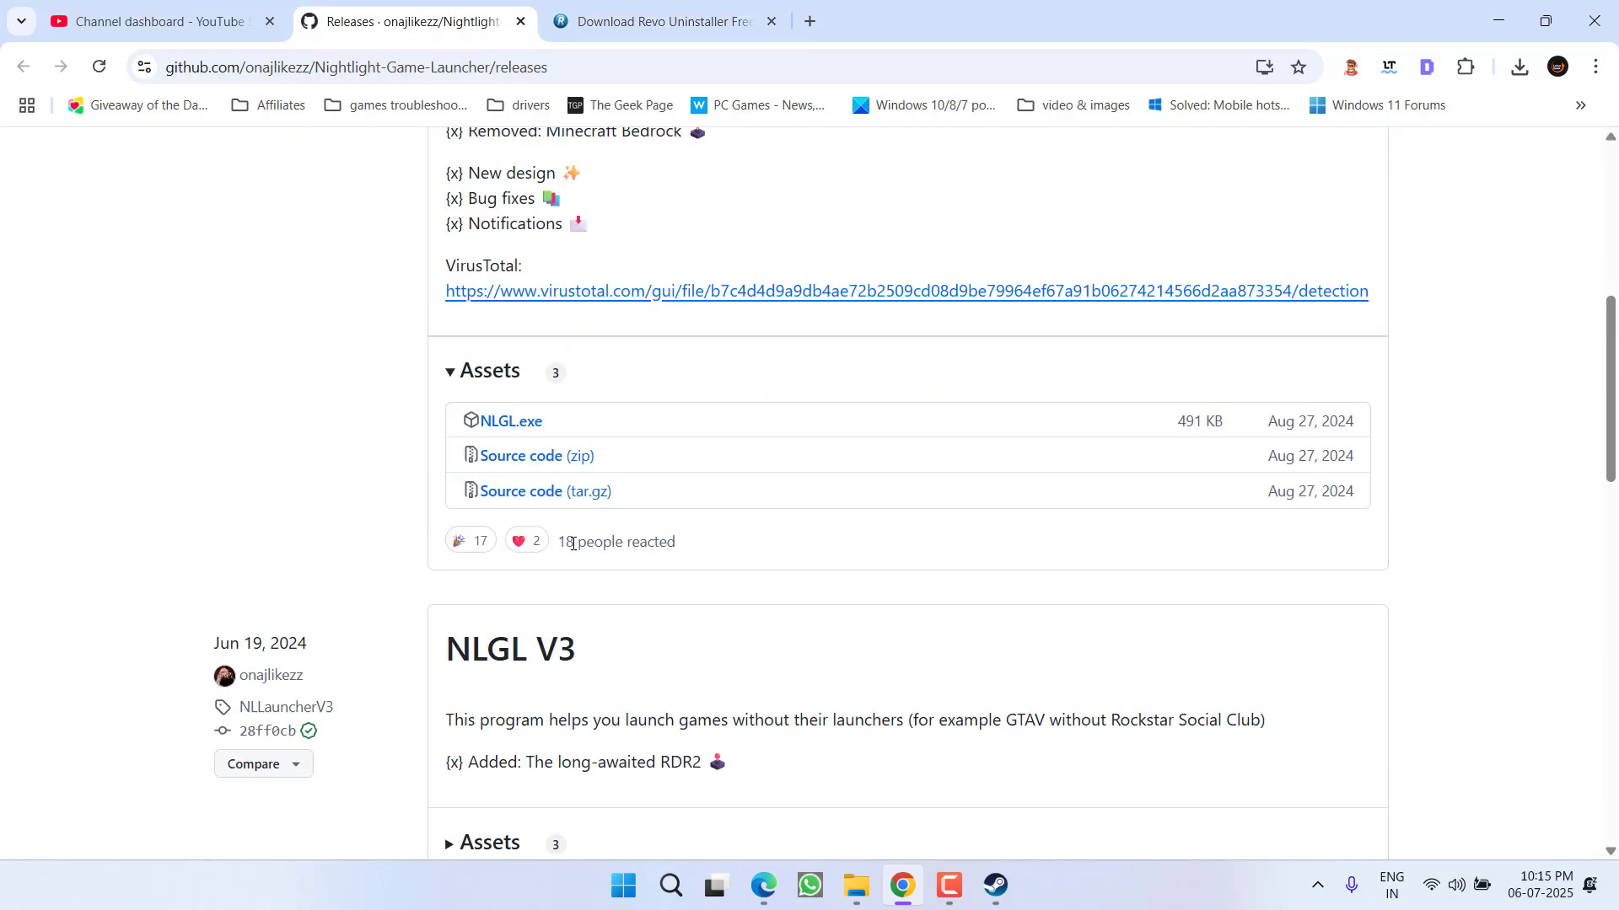
scroll(585, 542, down, 1)
scroll(585, 549, up, 1)
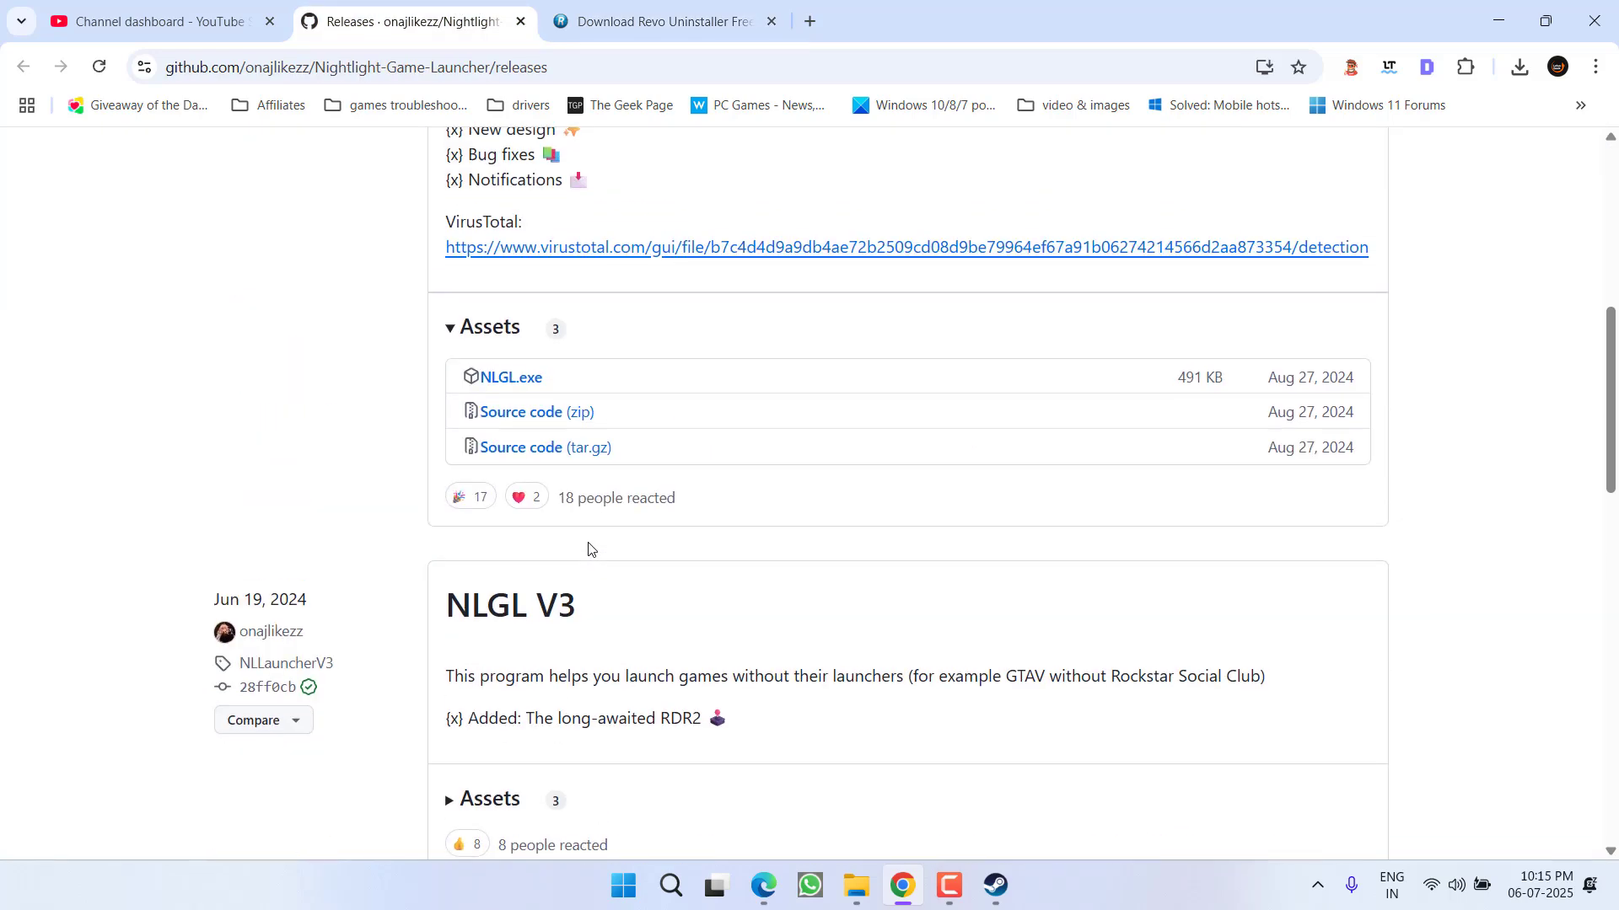
click(510, 379)
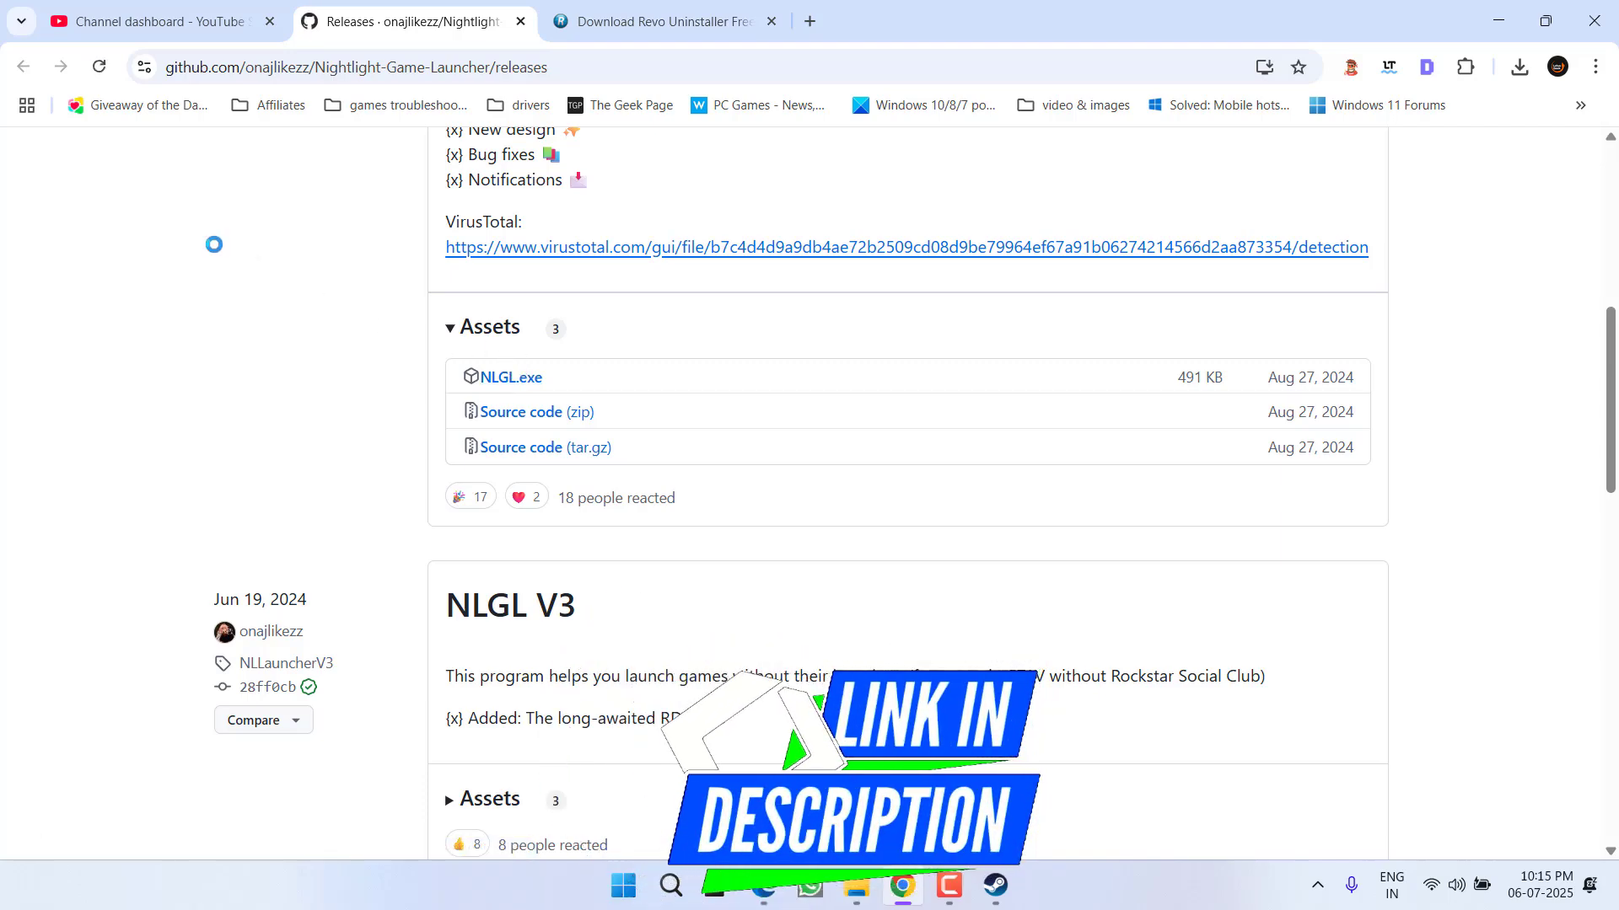
click(629, 523)
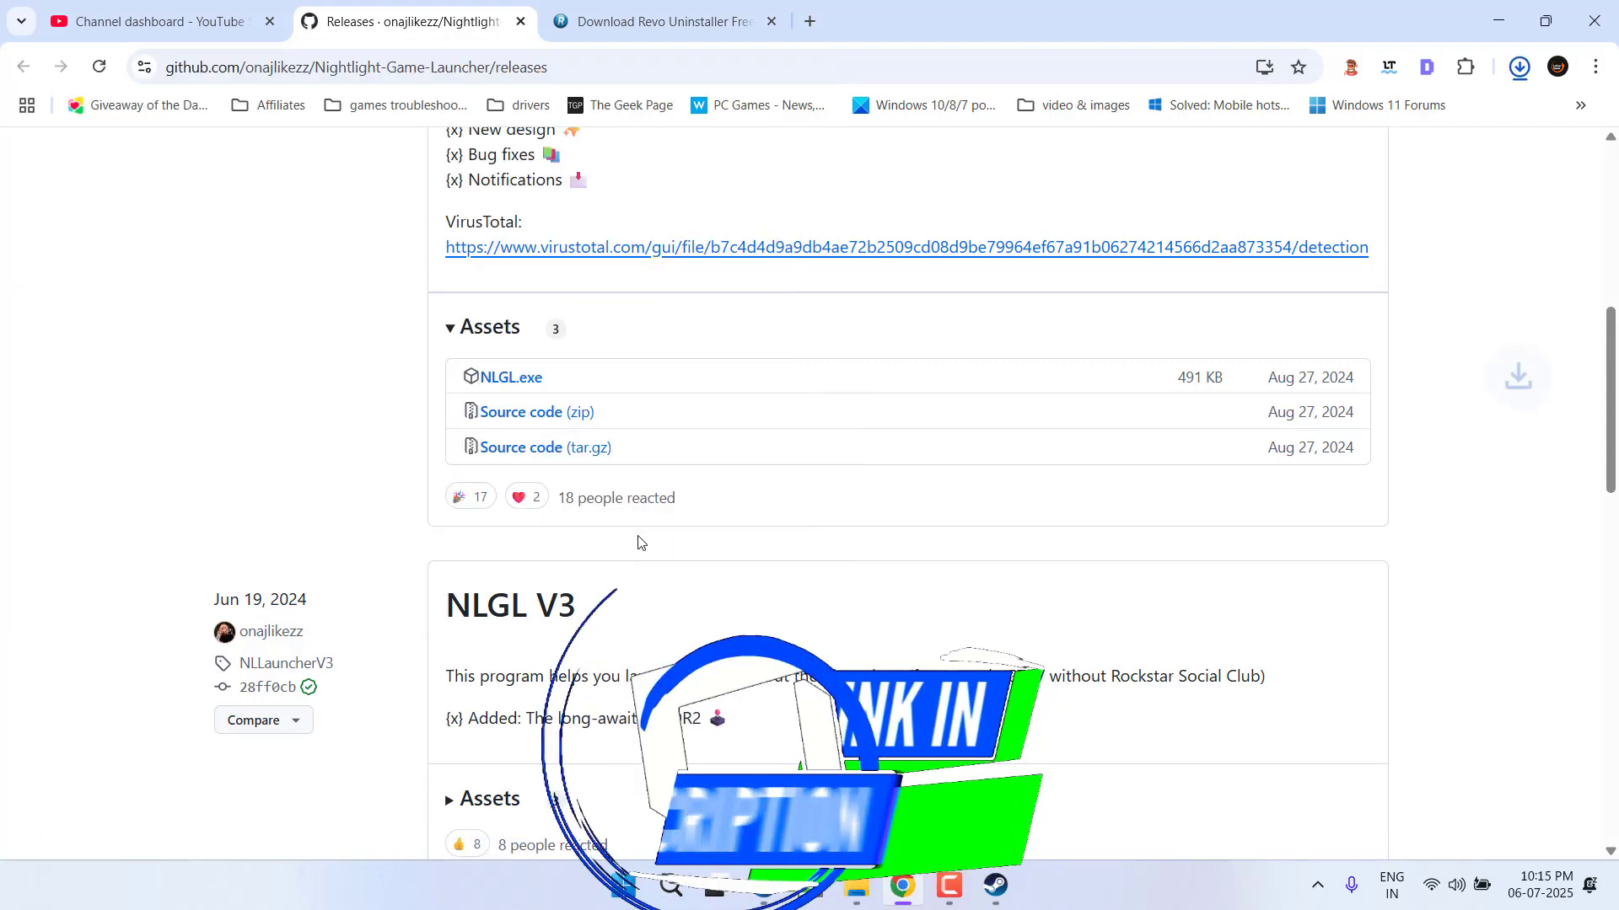
Launch Nightlight Game Launcher from the desktop and show its GTA V page
click(1494, 20)
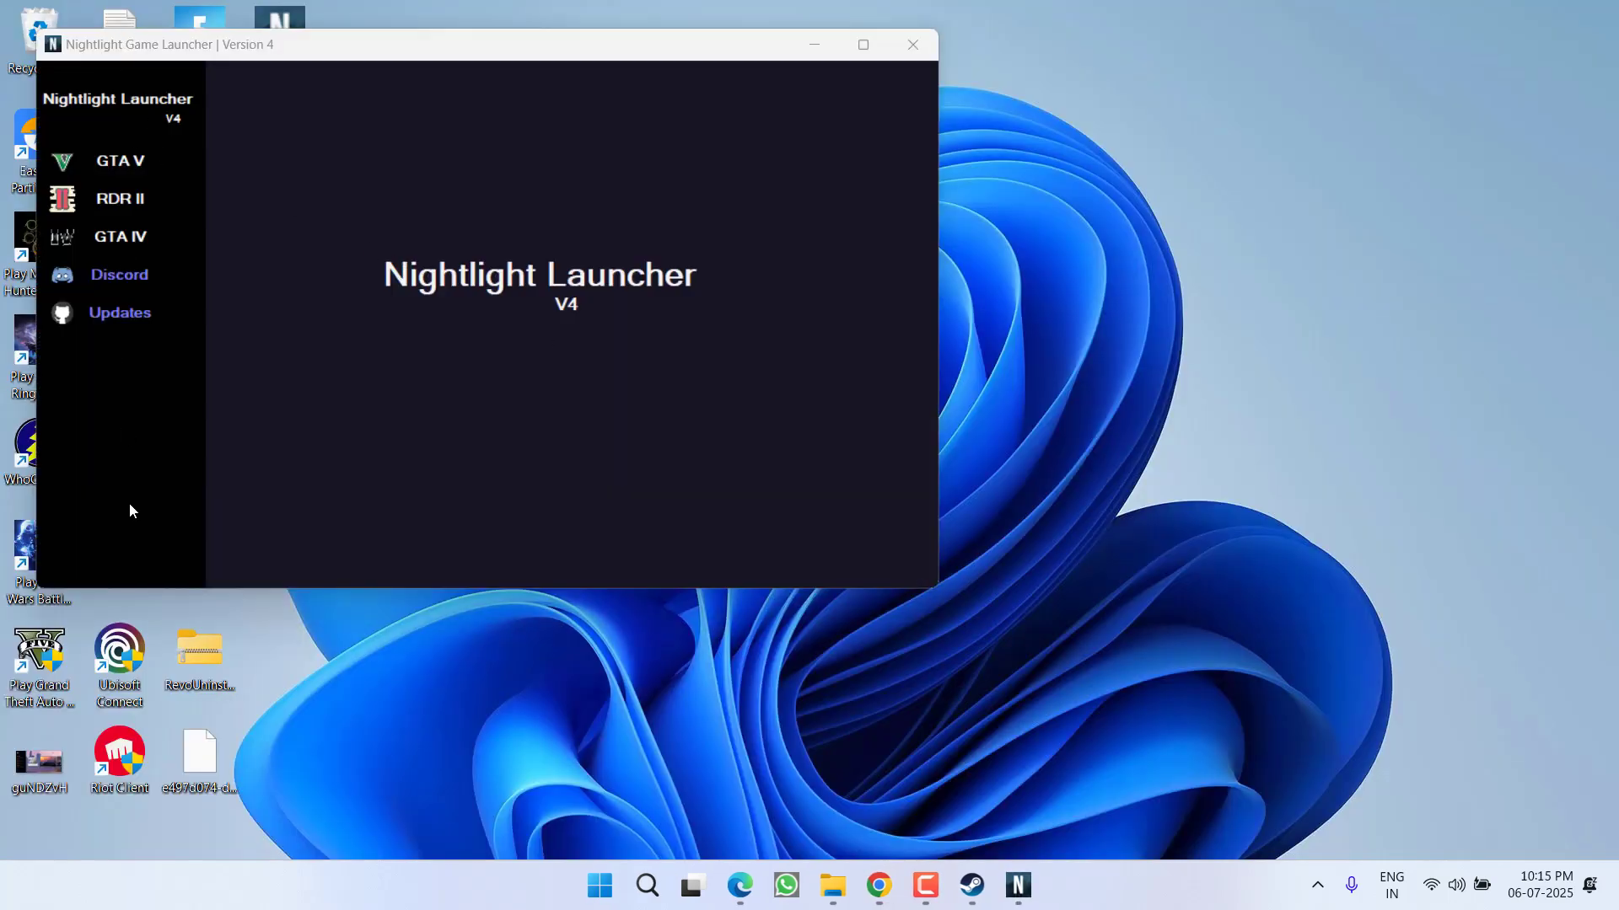
click(122, 167)
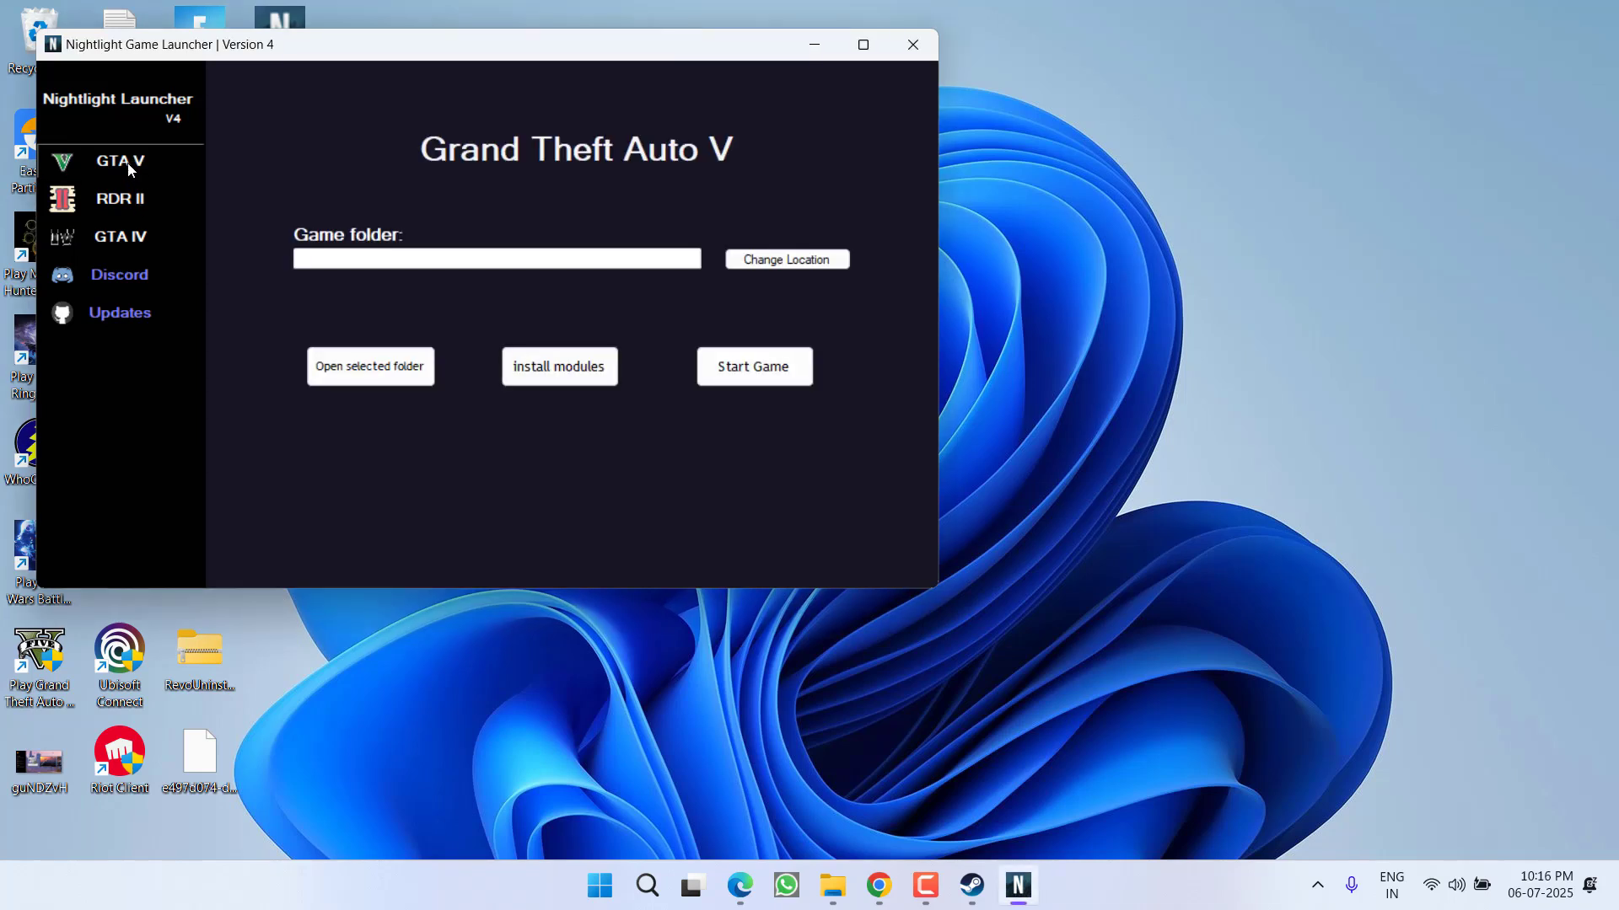
Set the GTA V game folder to F:\Rockstar Games\Grand Theft Auto V Enhanced and close Nightlight Game Launcher
click(346, 260)
click(801, 262)
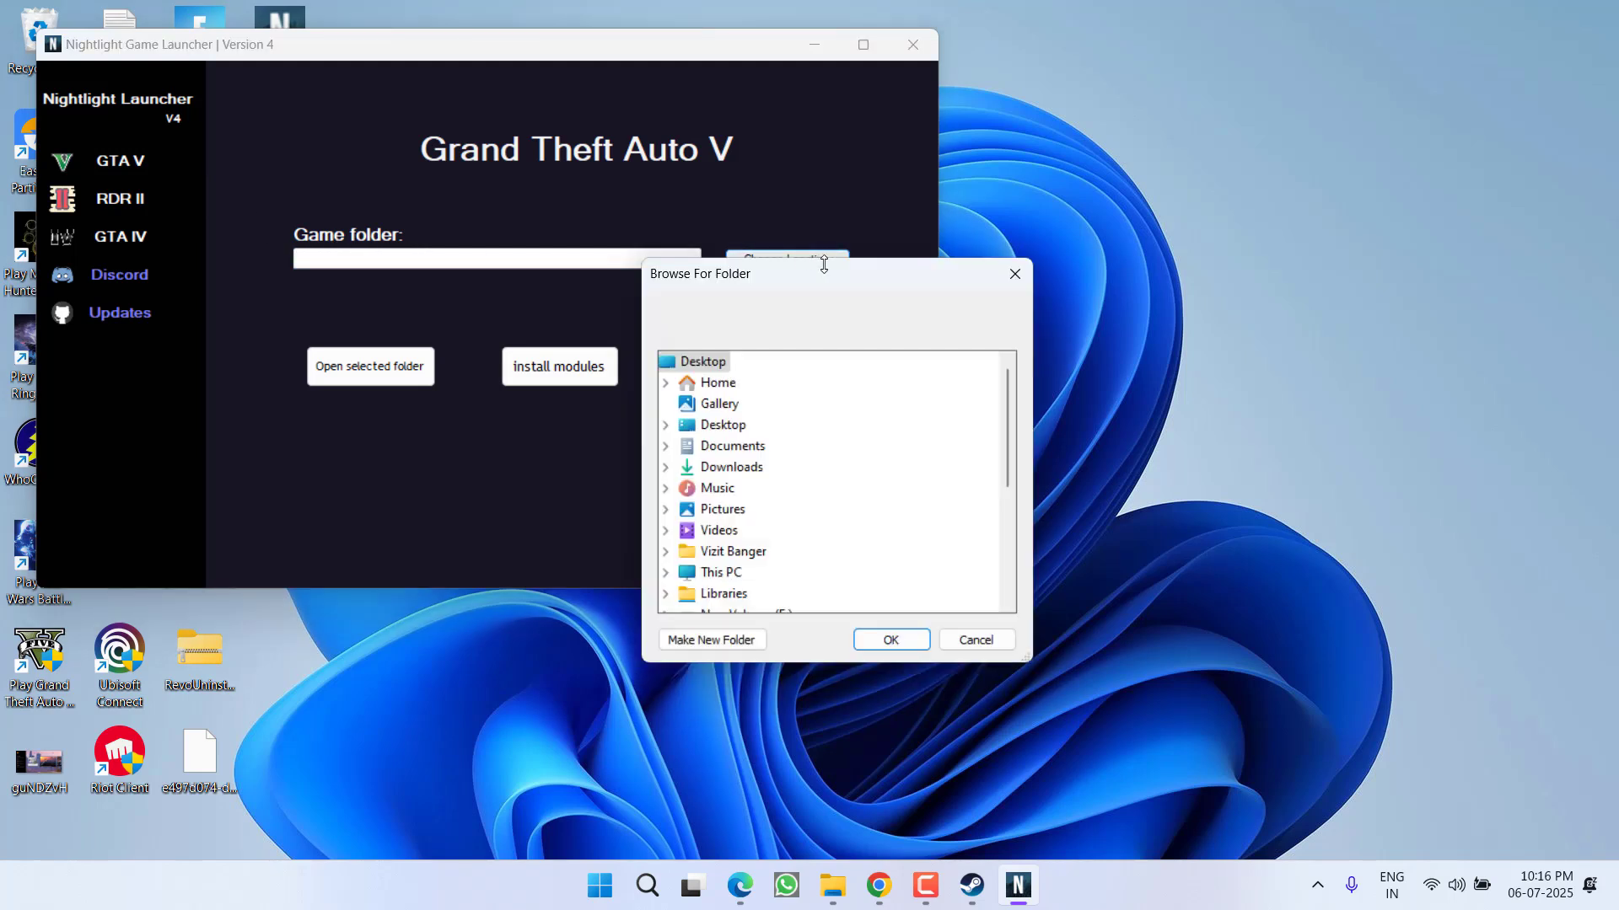
scroll(752, 530, down, 2)
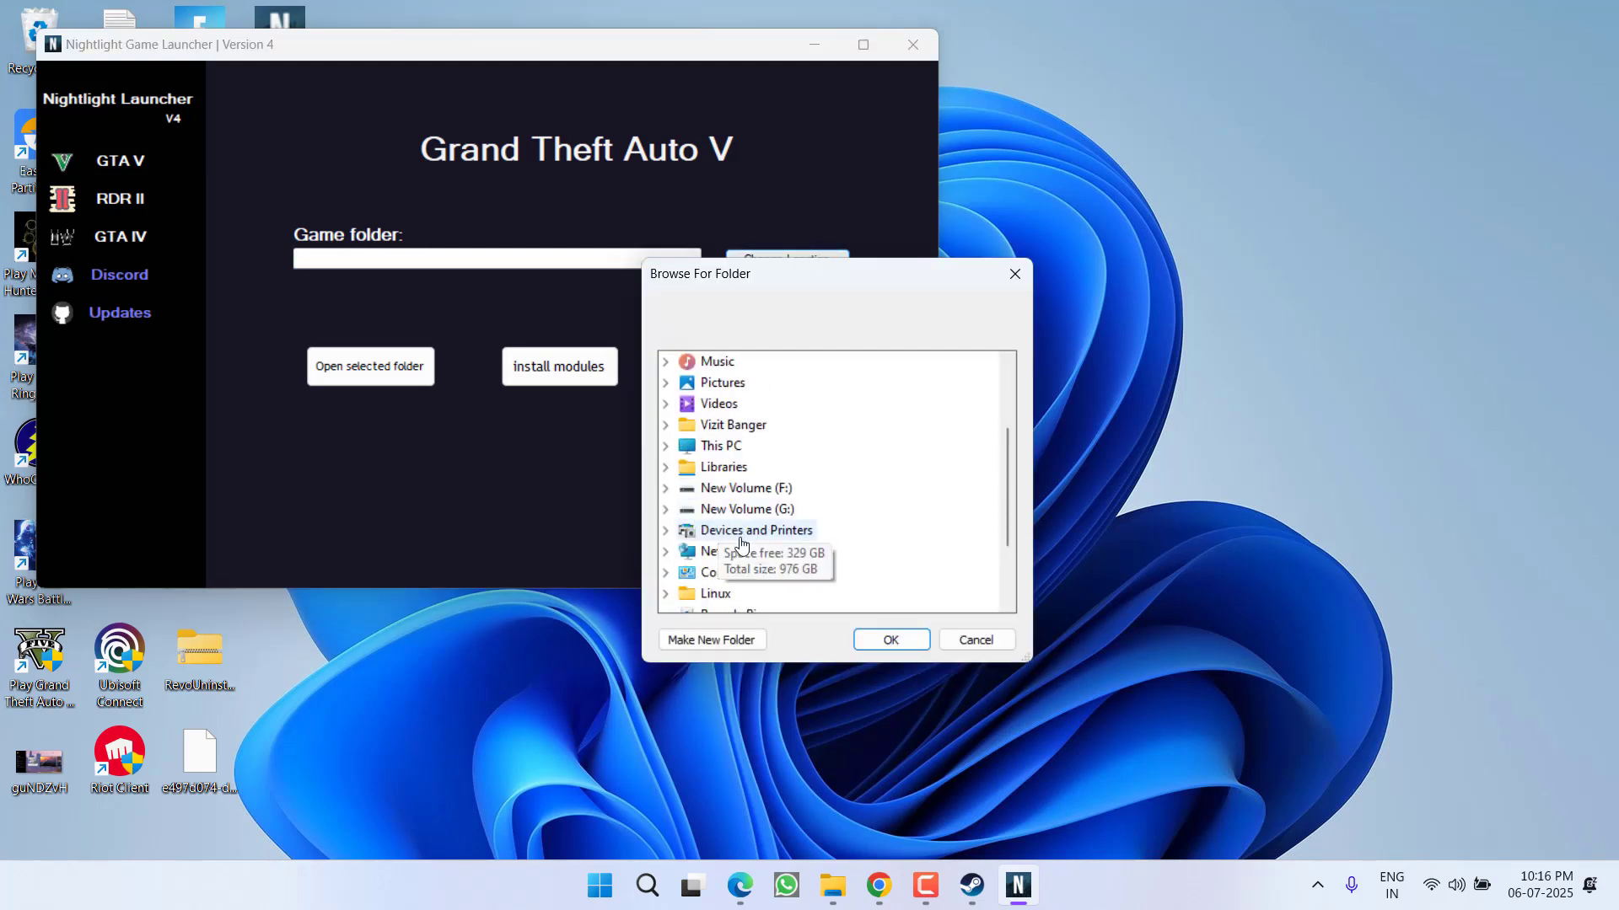
scroll(857, 517, down, 1)
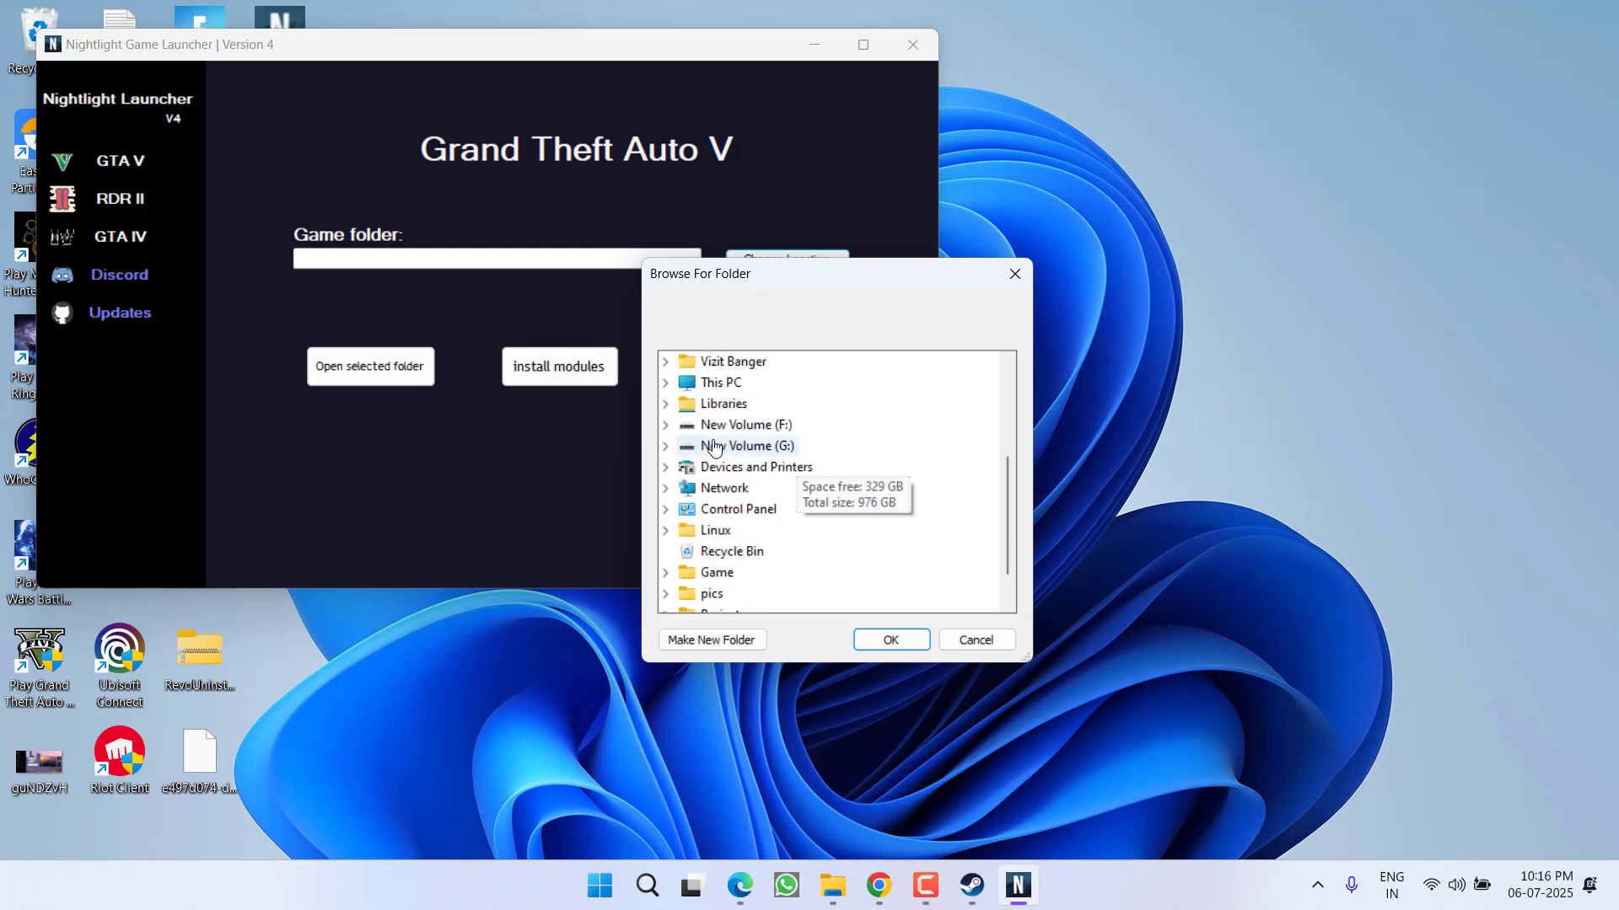
click(666, 426)
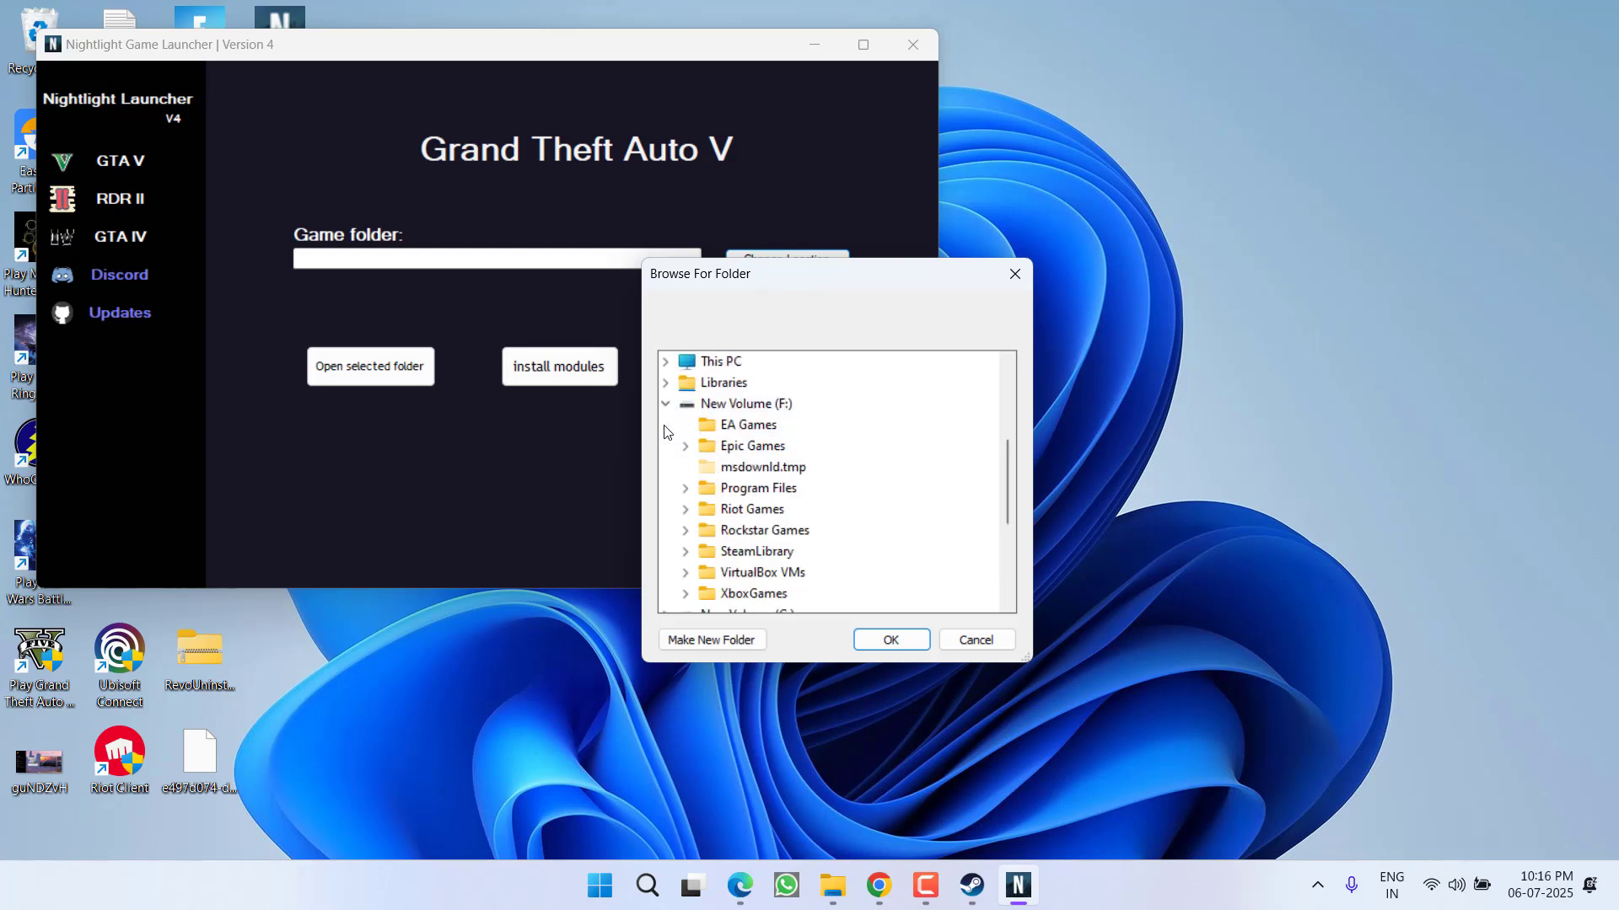
double_click(765, 531)
click(809, 552)
double_click(809, 552)
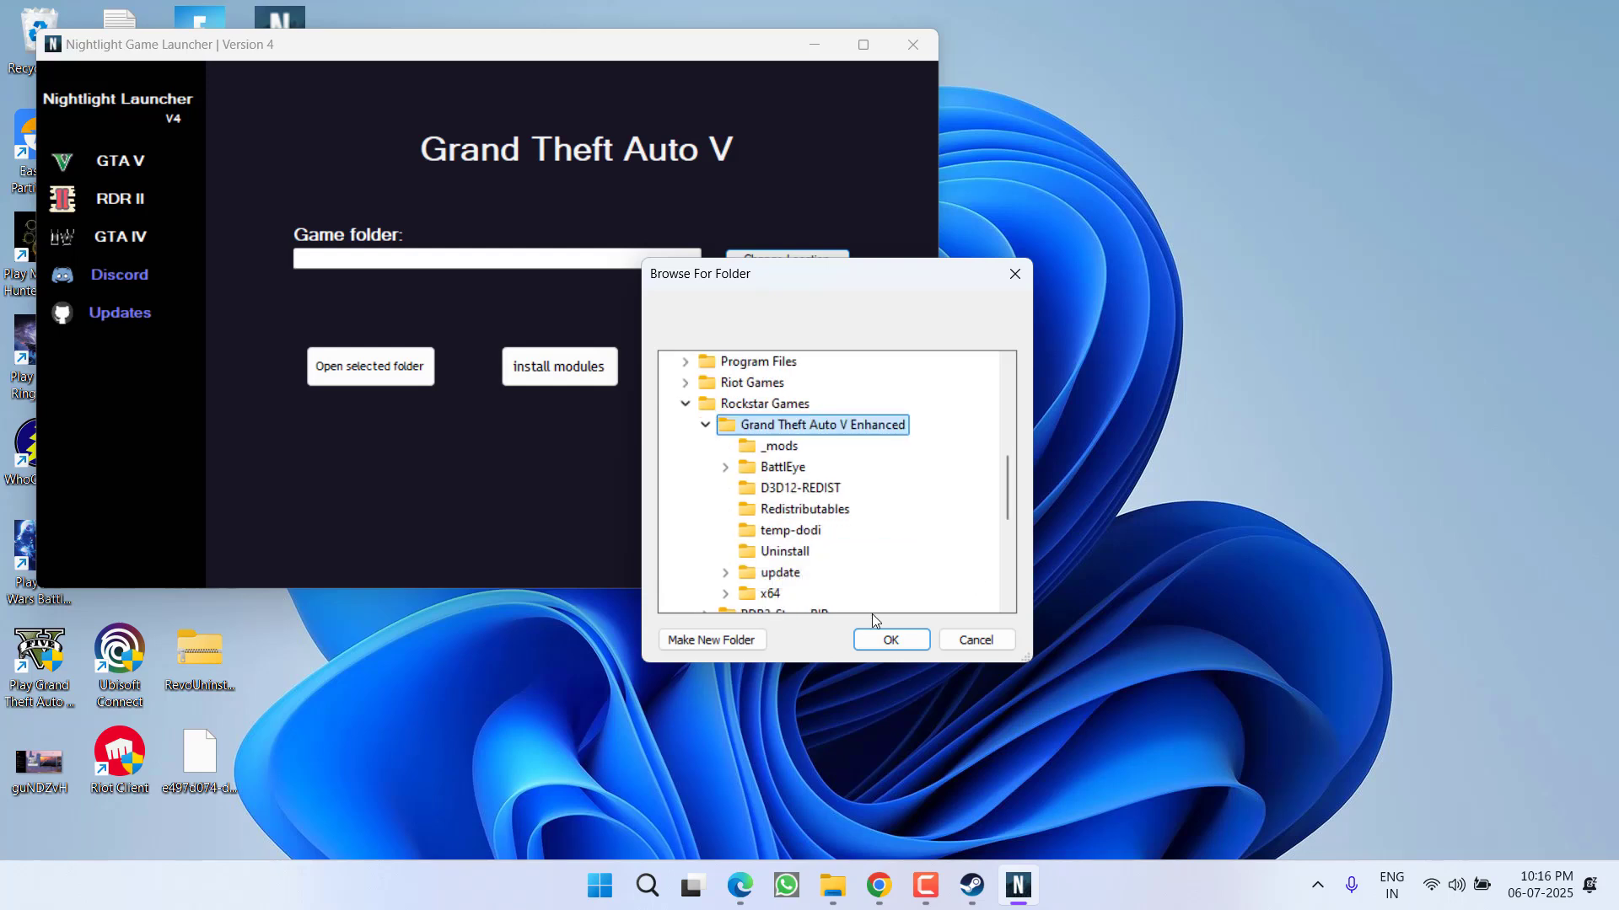
click(874, 638)
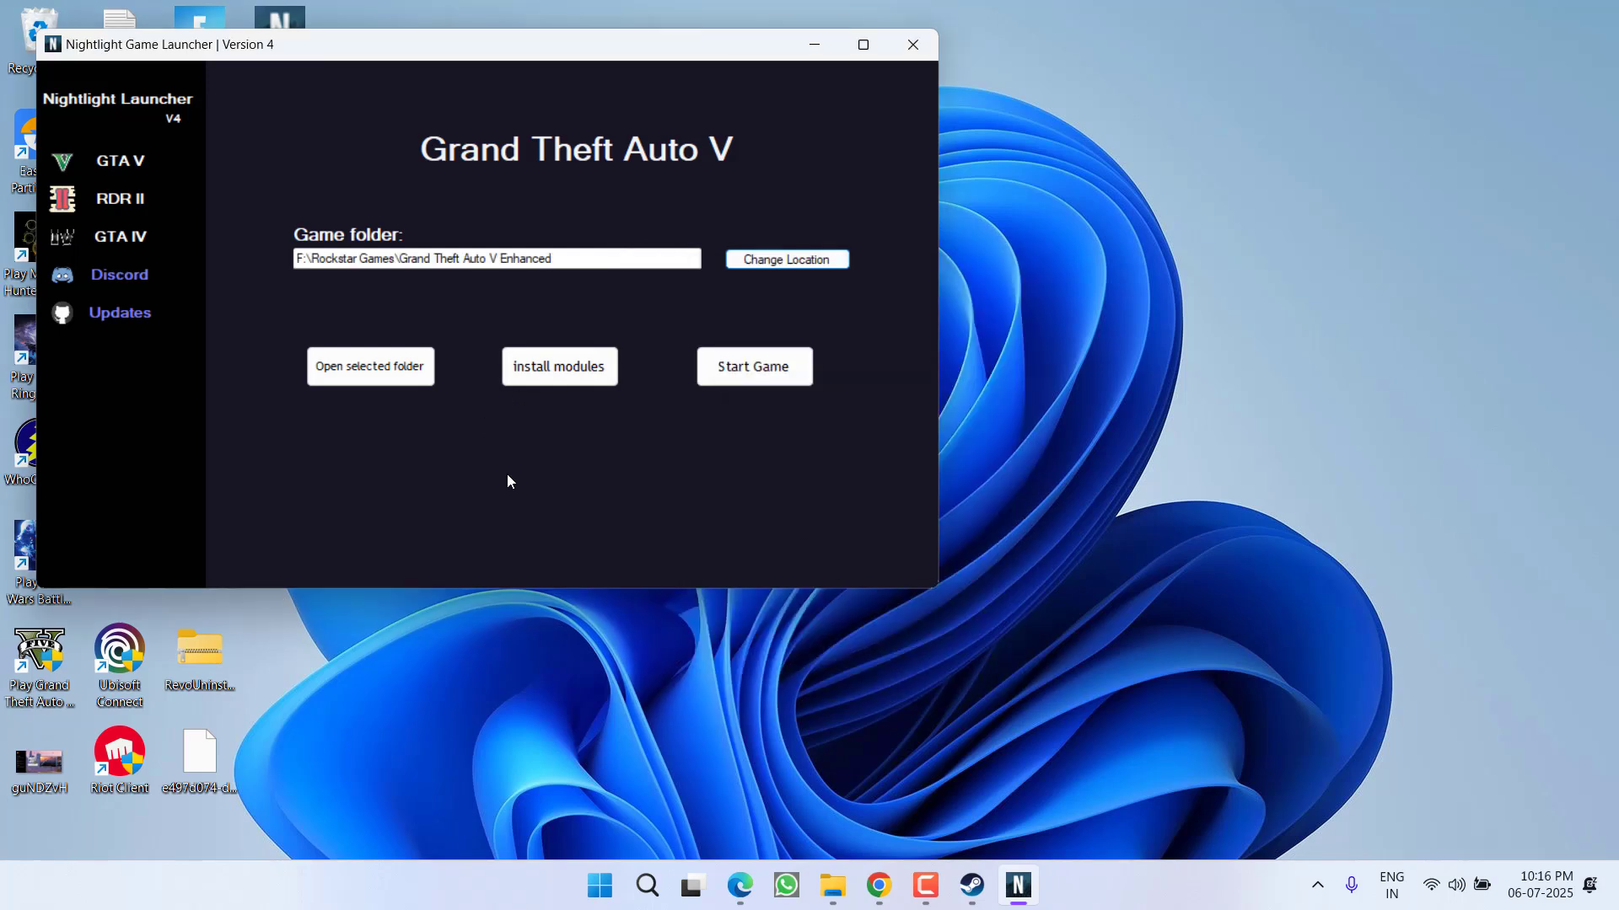
key(Tab)
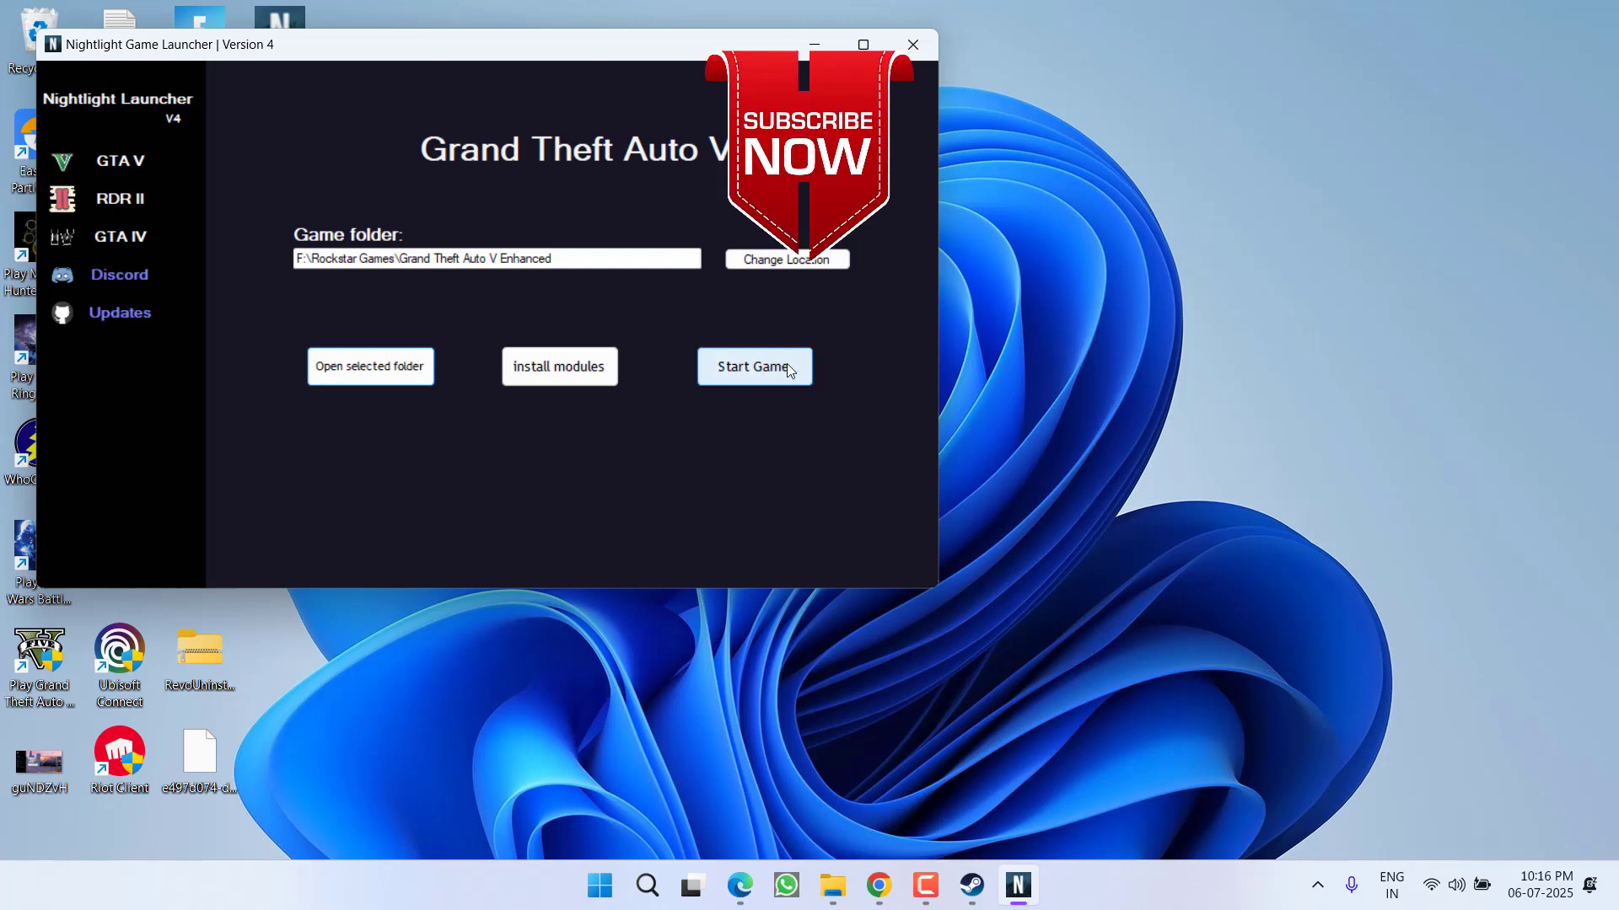
click(914, 46)
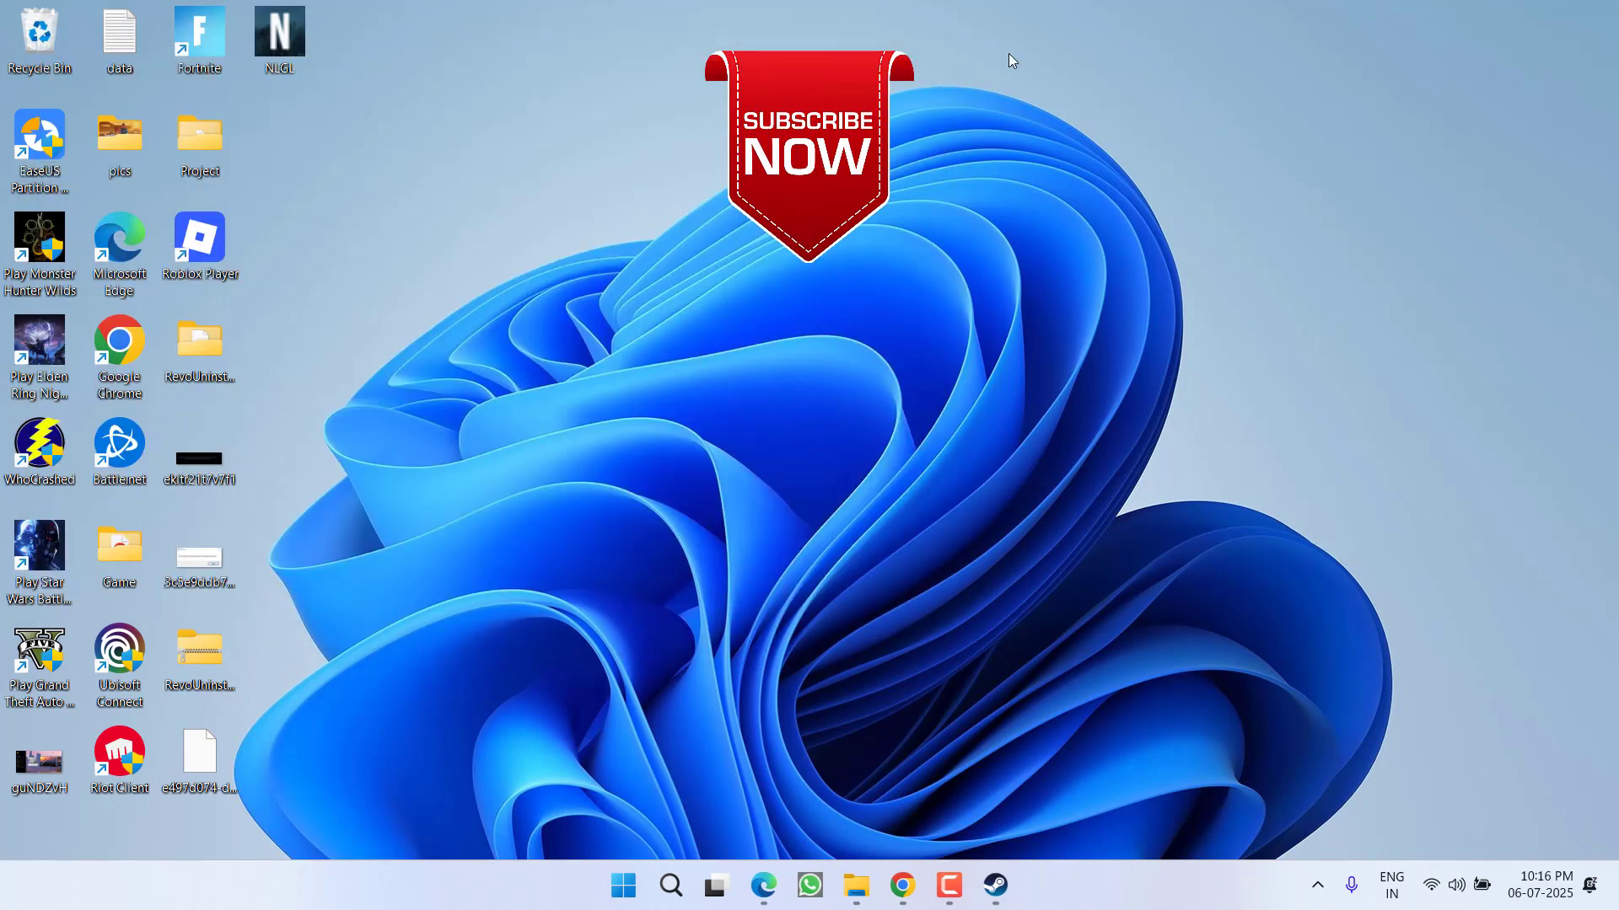